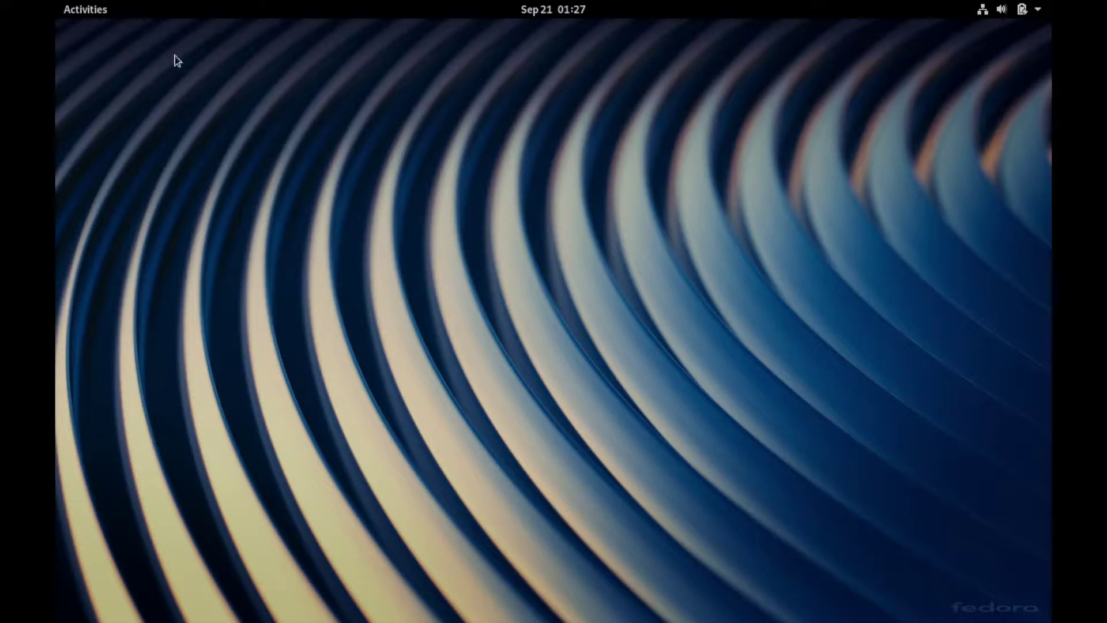
Open the Activities overview from the top-left corner of the top bar.
{"action": "left_click", "coordinate": [78, 15]}
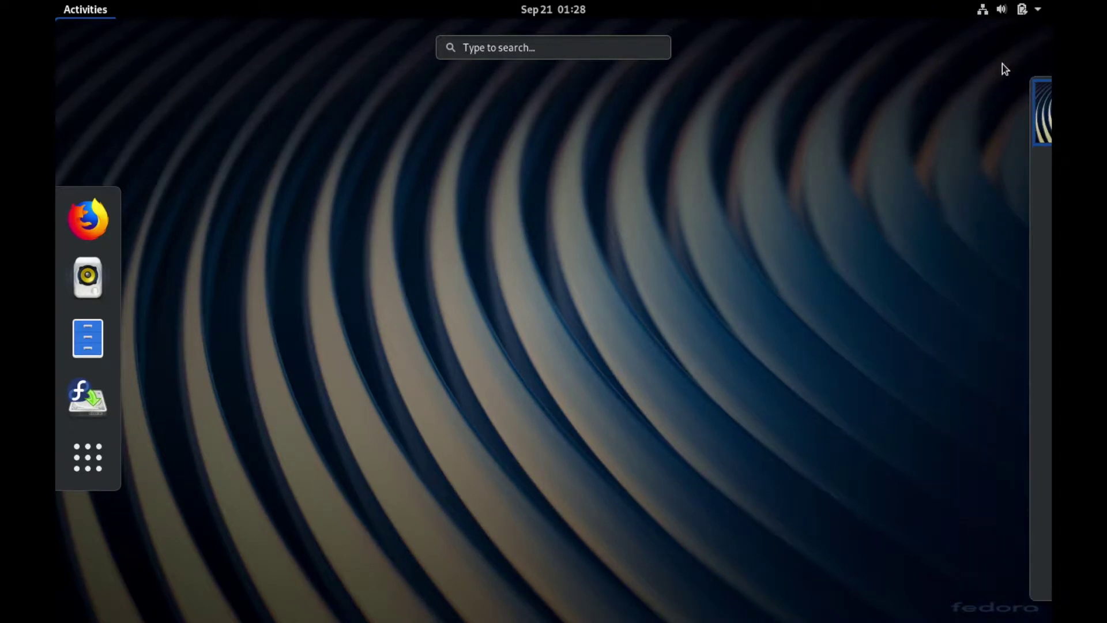
Open the system status menu, then close it and the overview.
{"action": "left_click", "coordinate": [1012, 10]}
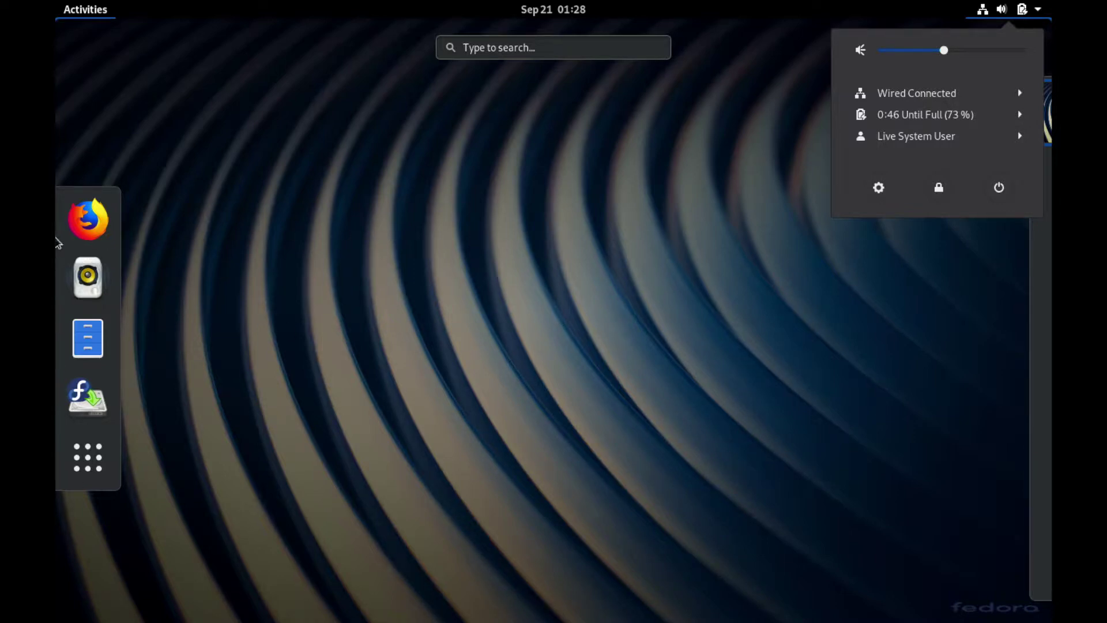
{"action": "left_click", "coordinate": [527, 224]}
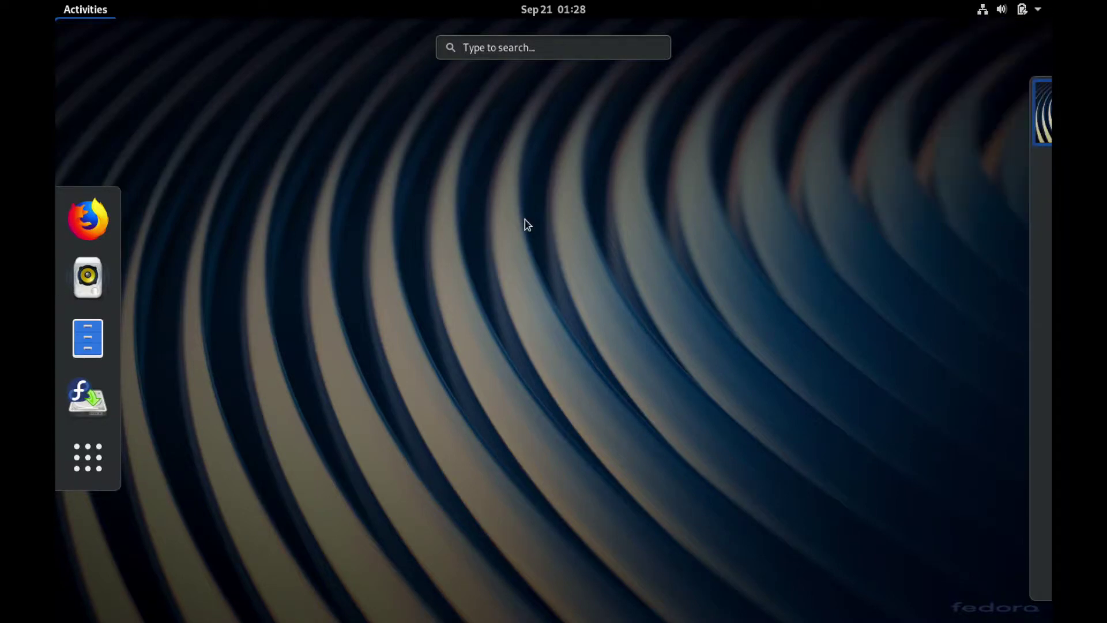
{"action": "left_click", "coordinate": [503, 265]}
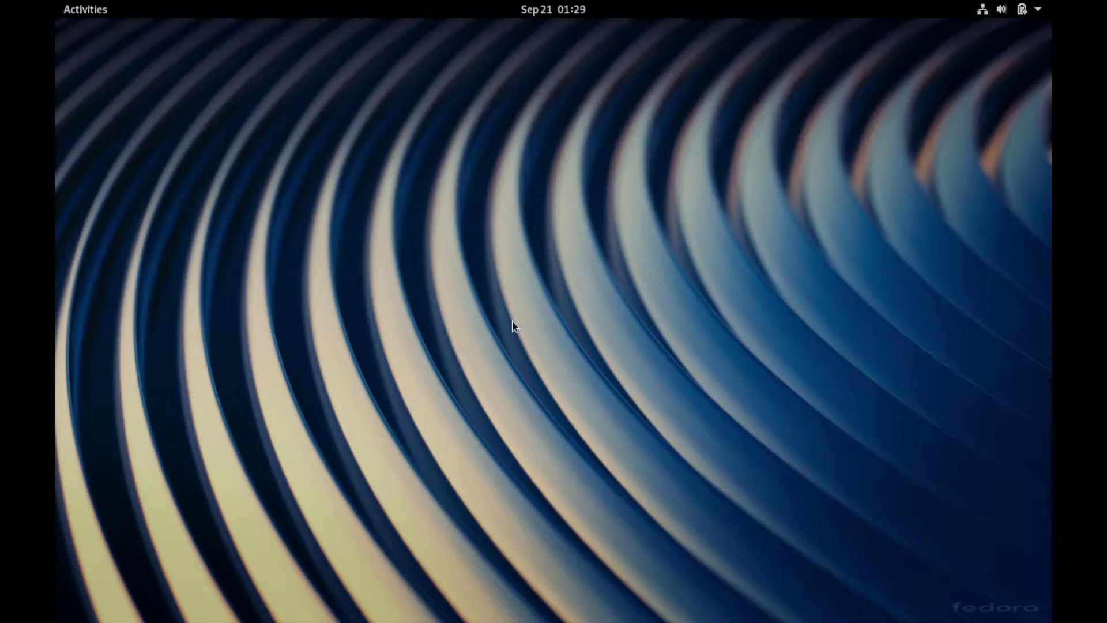
Toggle the overview, view and dismiss the desktop context menu, then reopen the overview with Super.
{"action": "left_click", "coordinate": [83, 11]}
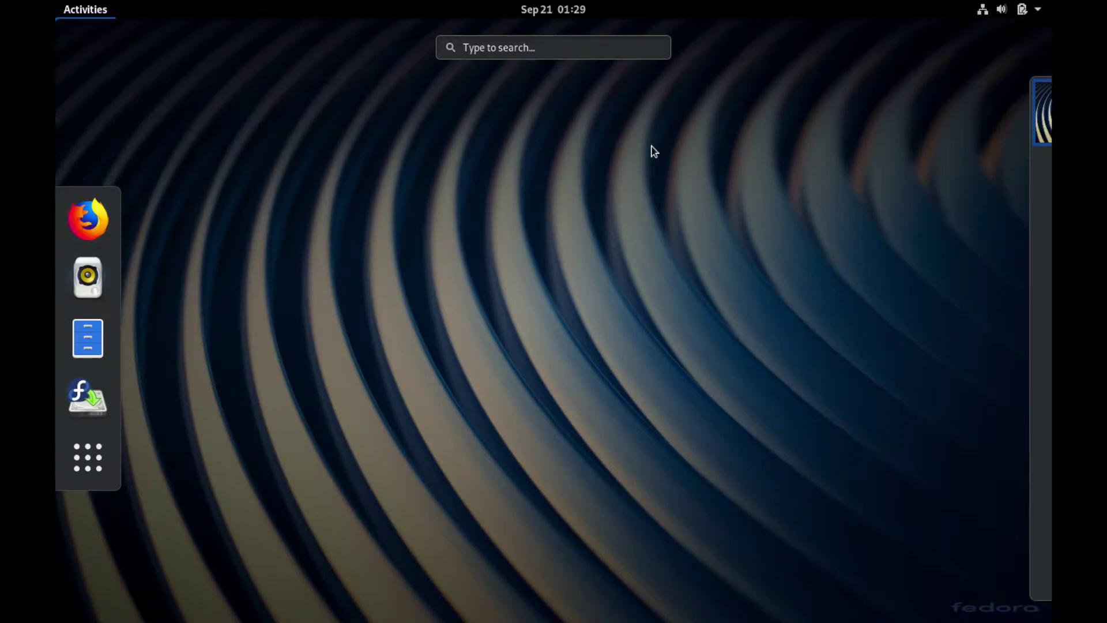
{"action": "left_click", "coordinate": [459, 217]}
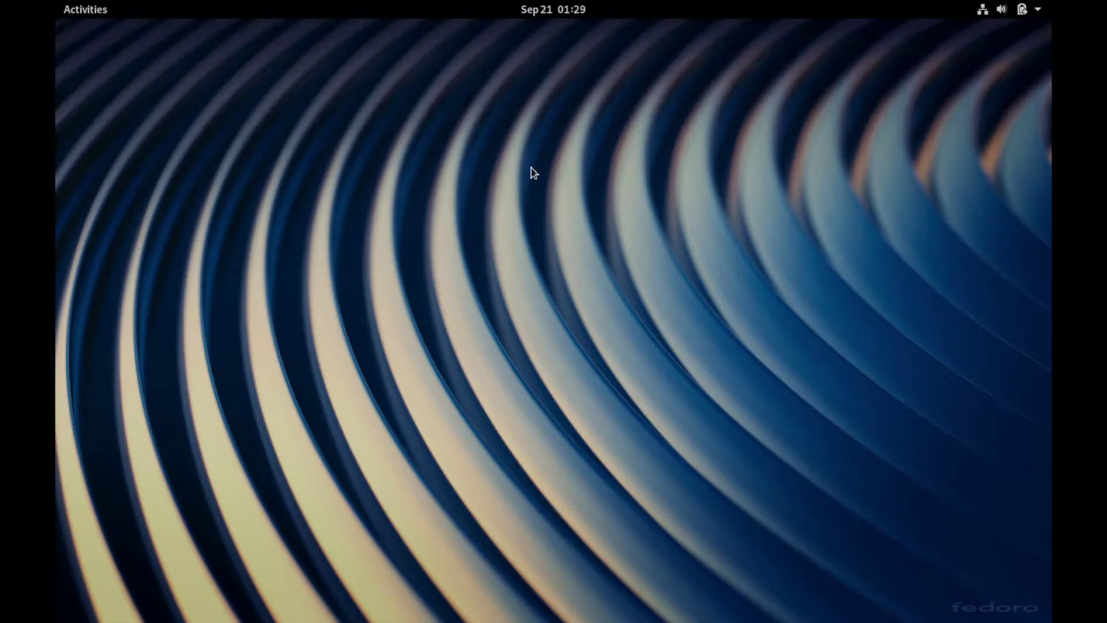
{"action": "right_click", "coordinate": [498, 224]}
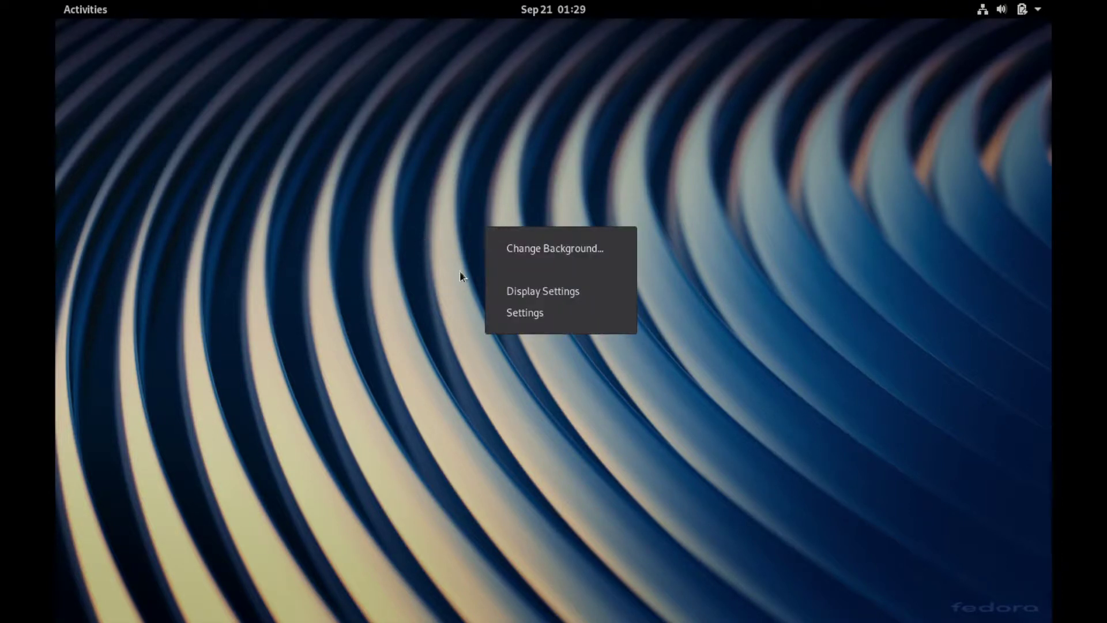
{"action": "left_click", "coordinate": [346, 237]}
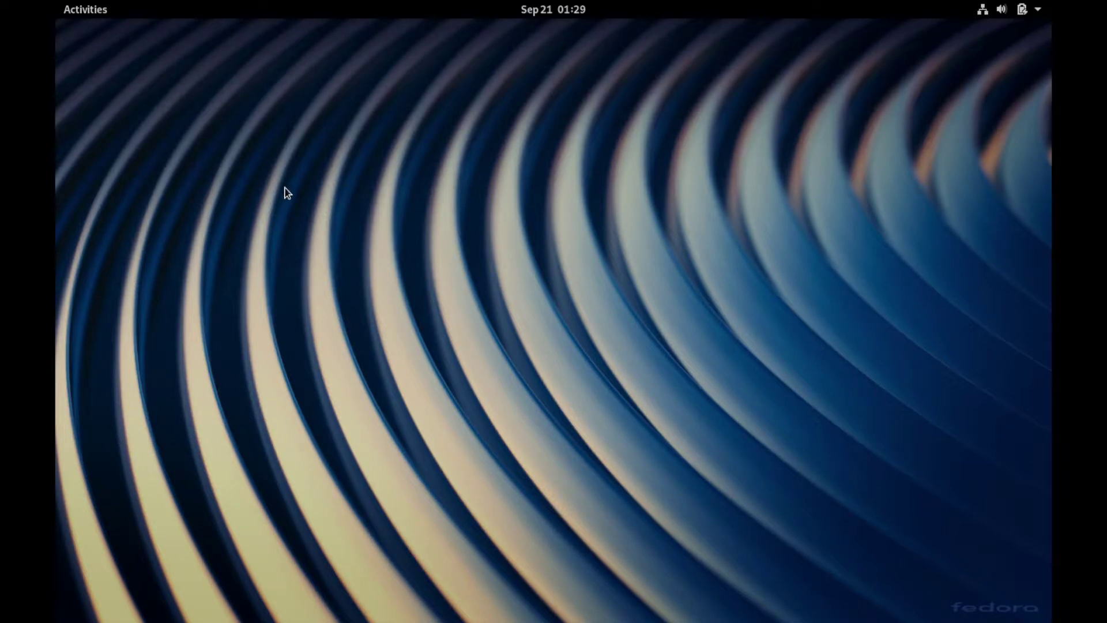
{"action": "key", "text": "super"}
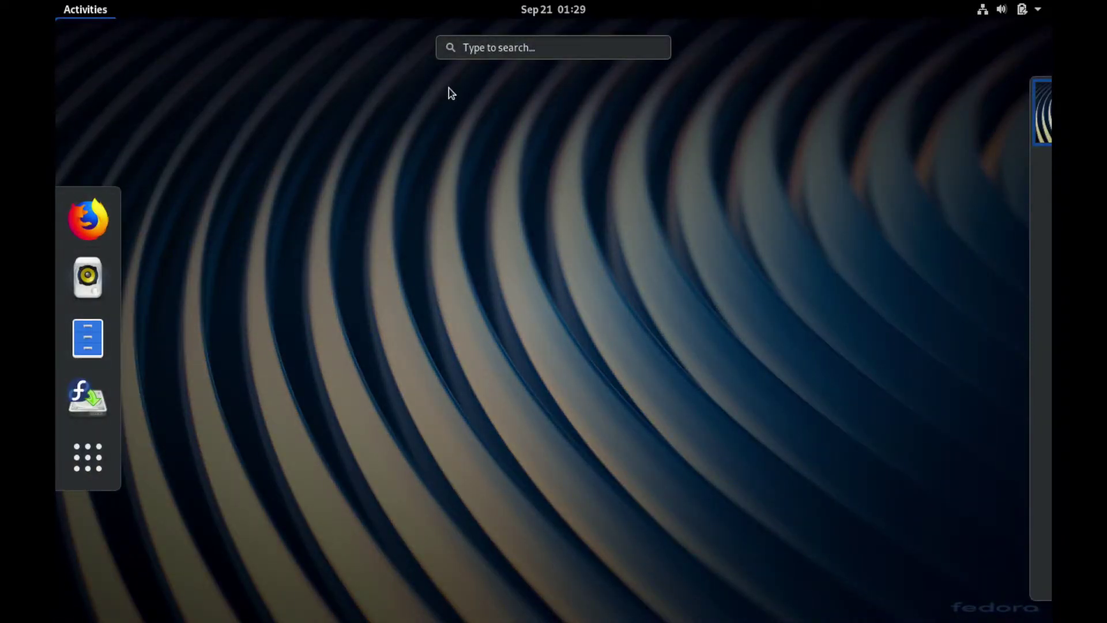
Search the overview for 'termina' and launch Terminal.
{"action": "left_click", "coordinate": [517, 47]}
{"action": "type", "text": "t"}
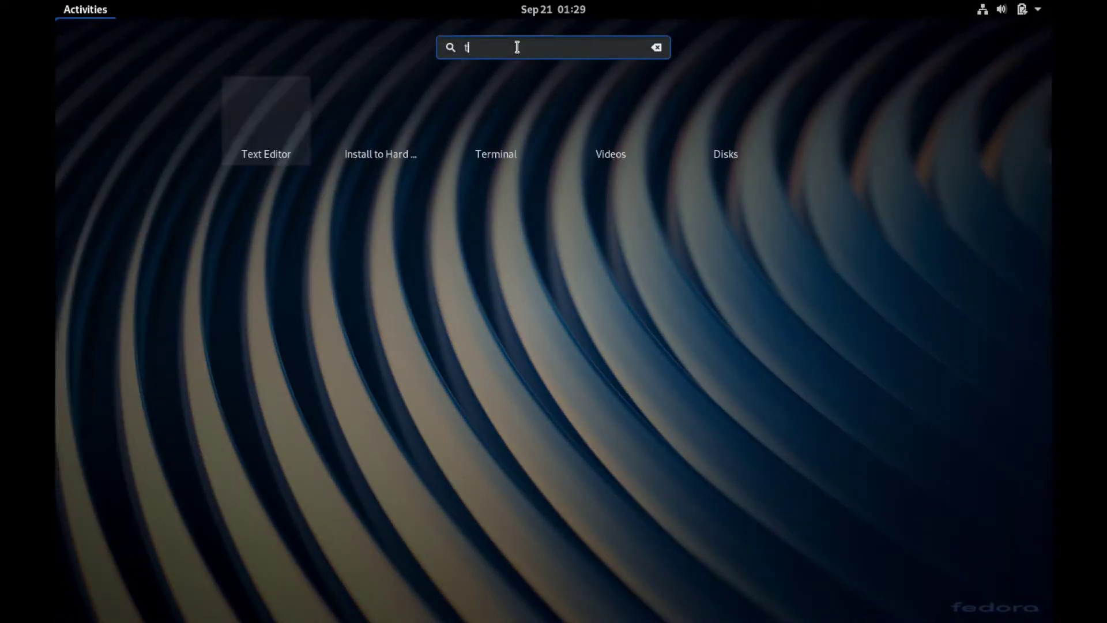
{"action": "type", "text": "erminal"}
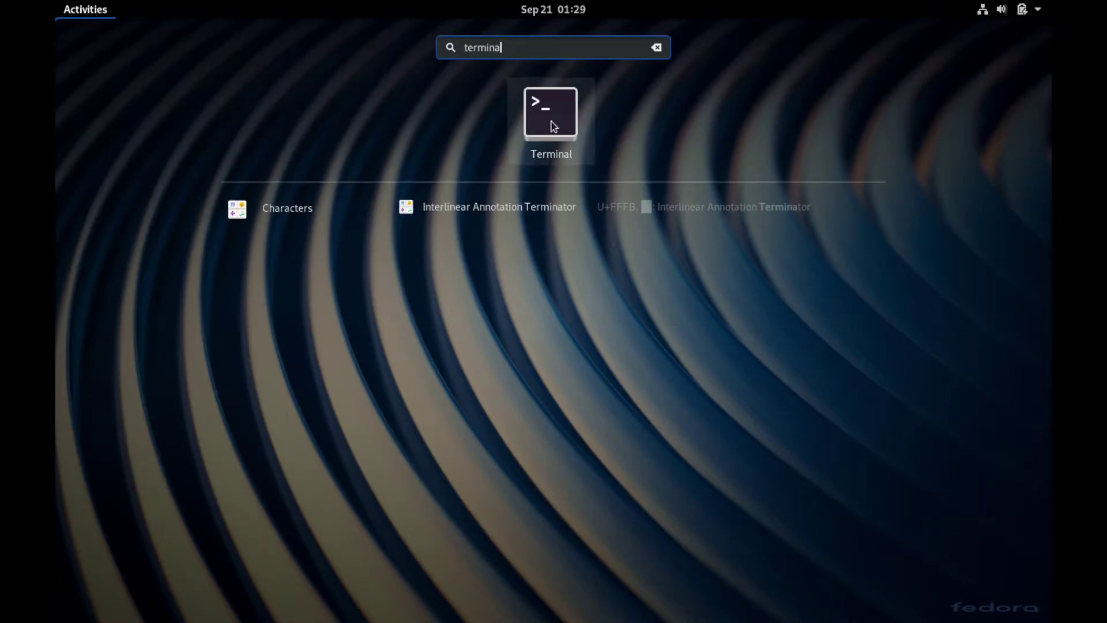
{"action": "left_click", "coordinate": [553, 125]}
Change directory to /home/liveuser/Desktop using tab completion.
{"action": "type", "text": "cd "}
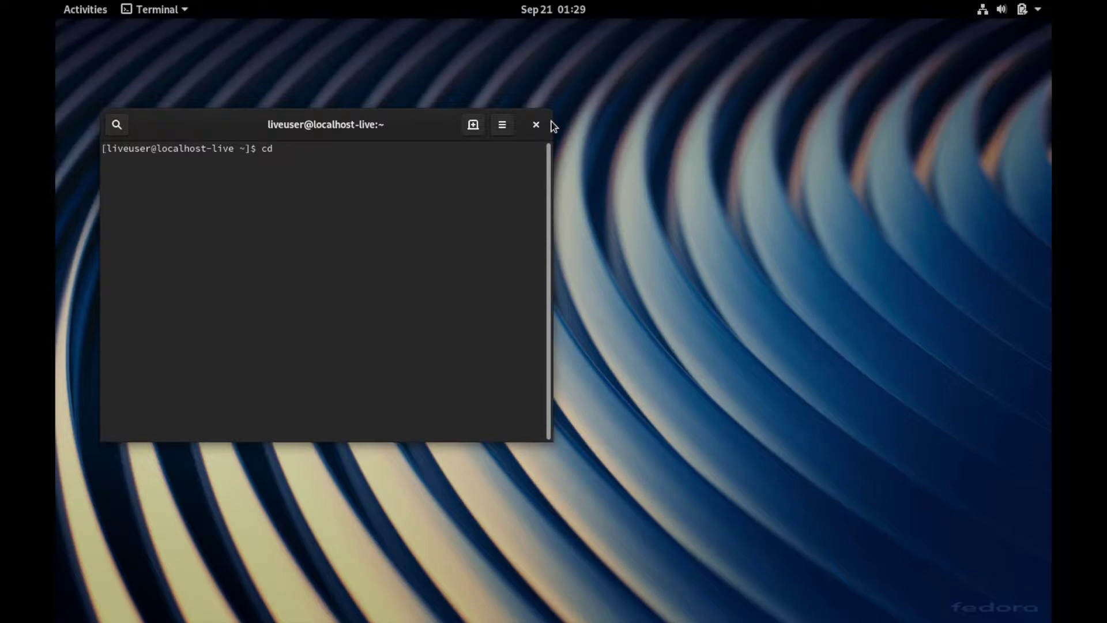
{"action": "type", "text": "/home/liveuser/"}
{"action": "key", "text": "Tab"}
{"action": "key", "text": "Tab"}
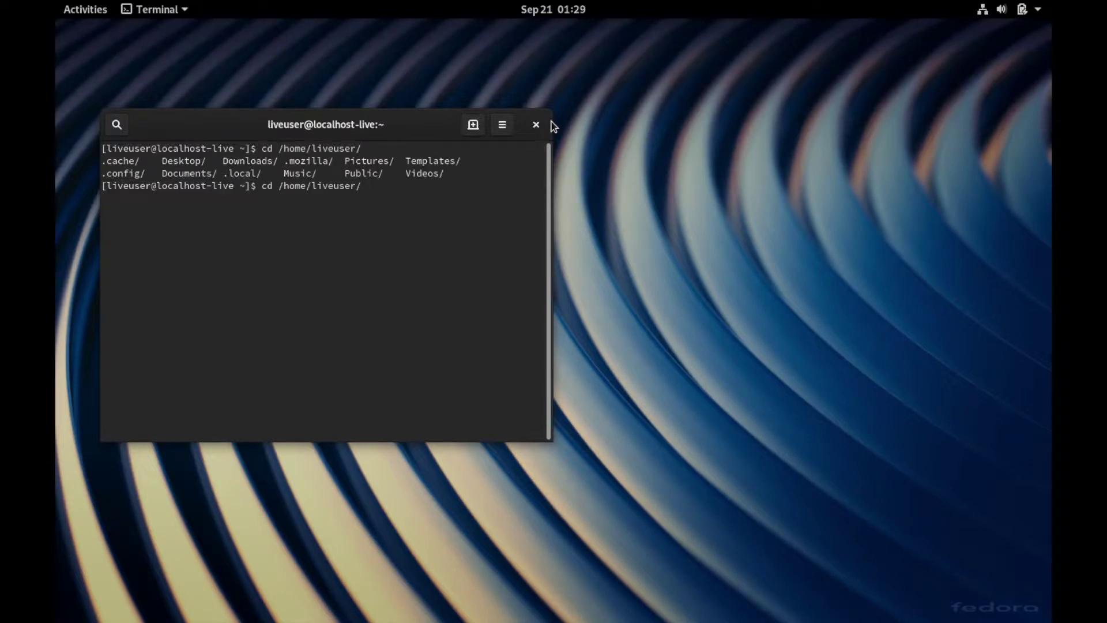
{"action": "type", "text": "De"}
{"action": "key", "text": "Tab"}
{"action": "key", "text": "Return"}
Open newfile.txt in the vi editor.
{"action": "type", "text": "mk"}
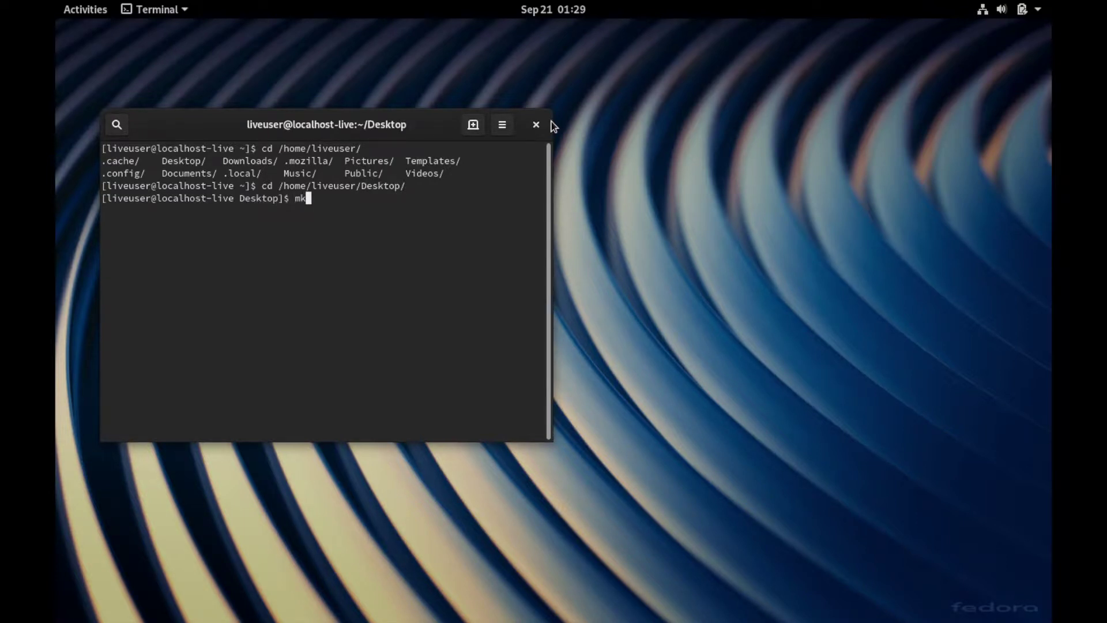
{"action": "key", "text": "BackSpace"}
{"action": "key", "text": "BackSpace"}
{"action": "type", "text": "vim"}
{"action": "key", "text": "BackSpace"}
{"action": "type", "text": "newfile.txt"}
{"action": "key", "text": "Return"}
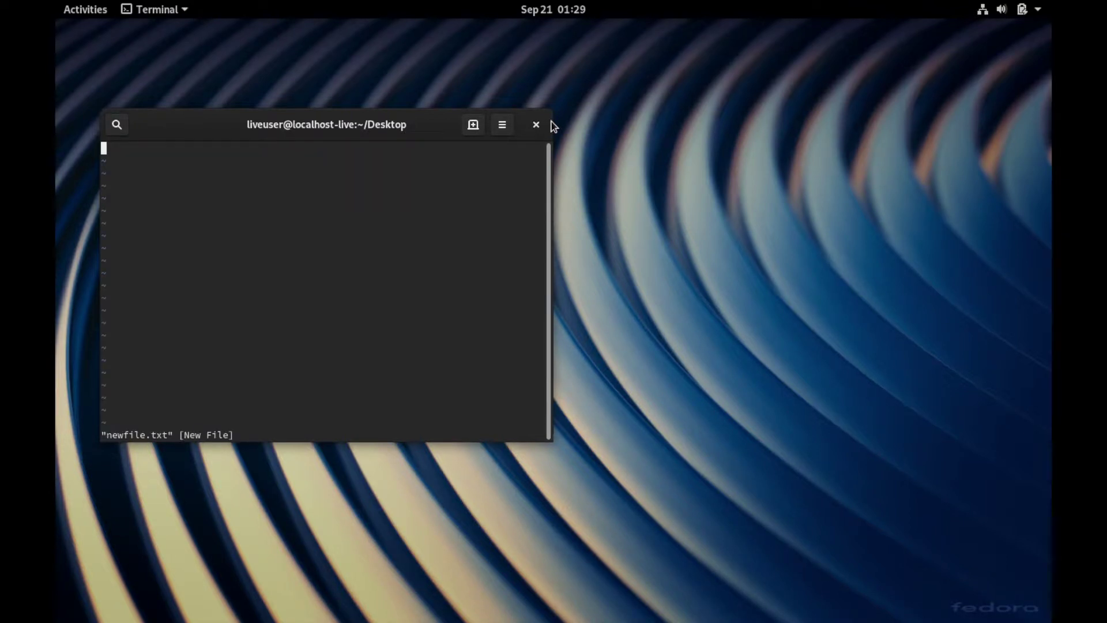
Insert 'testing' into newfile.txt, save with :w, quit with :q, and centre the terminal.
{"action": "type", "text": "itest"}
{"action": "key", "text": "BackSpace"}
{"action": "key", "text": "BackSpace"}
{"action": "key", "text": "BackSpace"}
{"action": "key", "text": "BackSpace"}
{"action": "type", "text": "test"}
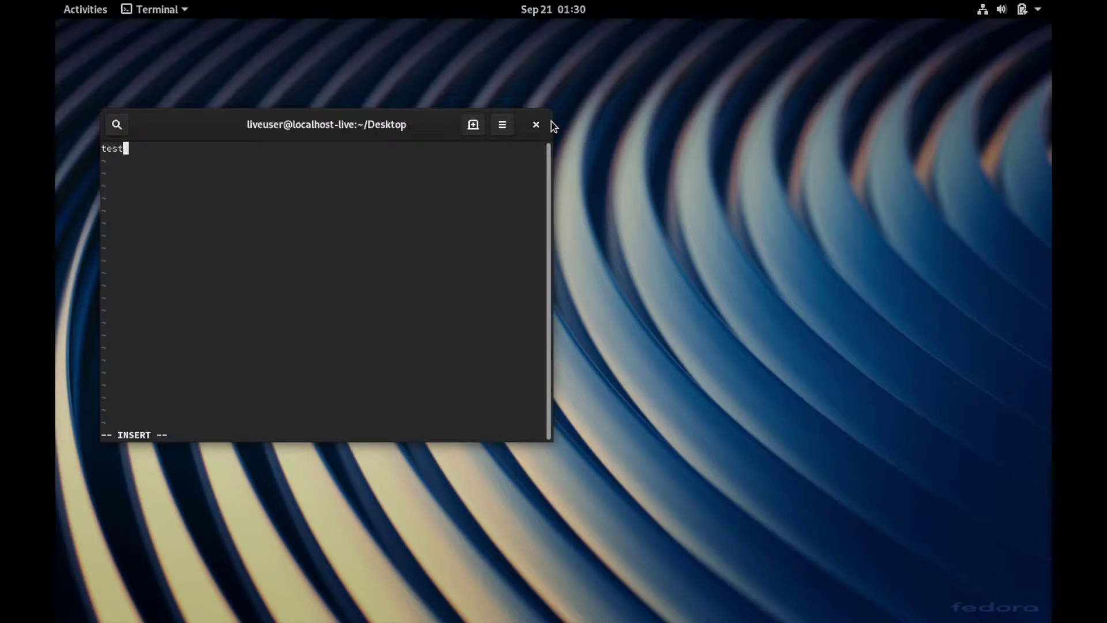
{"action": "type", "text": "ing"}
{"action": "key", "text": "Escape"}
{"action": "type", "text": ":w"}
{"action": "key", "text": "Return"}
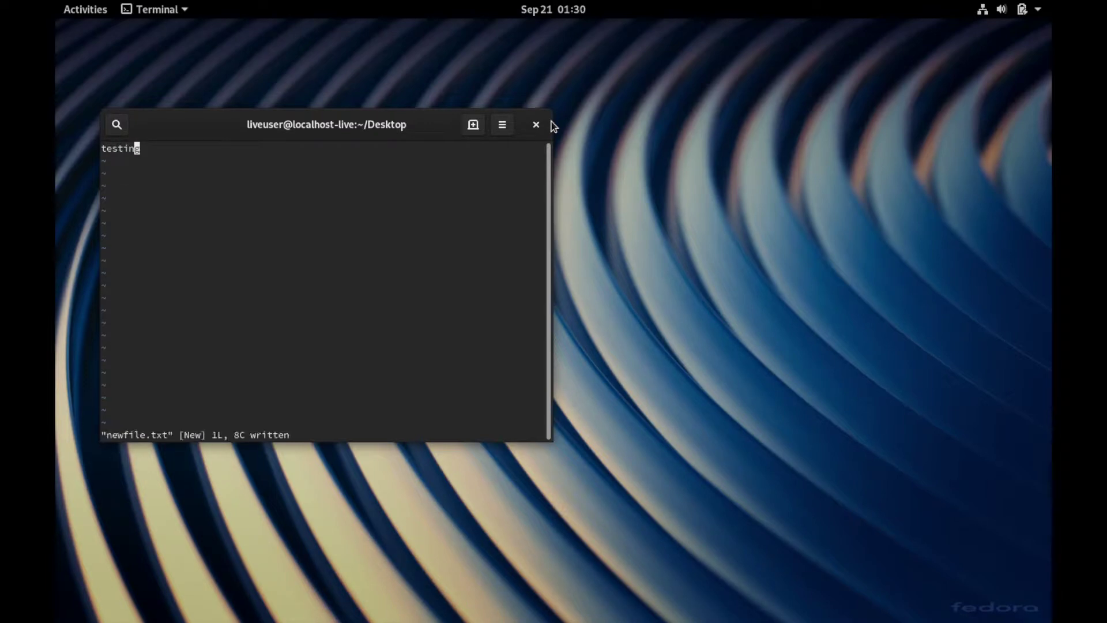
{"action": "type", "text": ":q"}
{"action": "key", "text": "Return"}
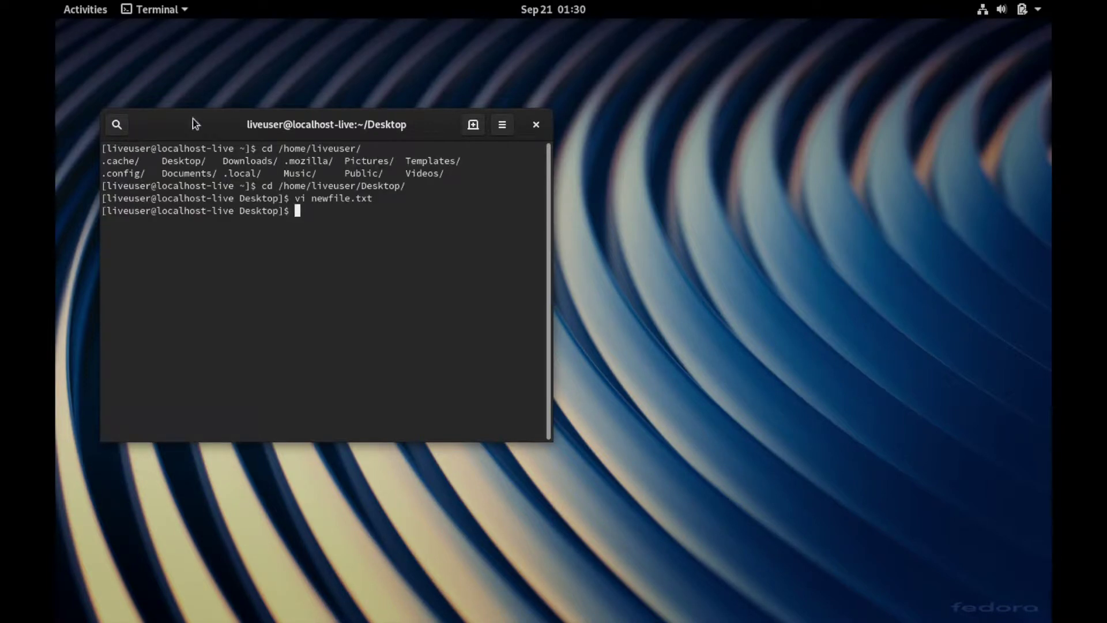
{"action": "left_click_drag", "start_coordinate": [179, 124], "coordinate": [510, 163]}
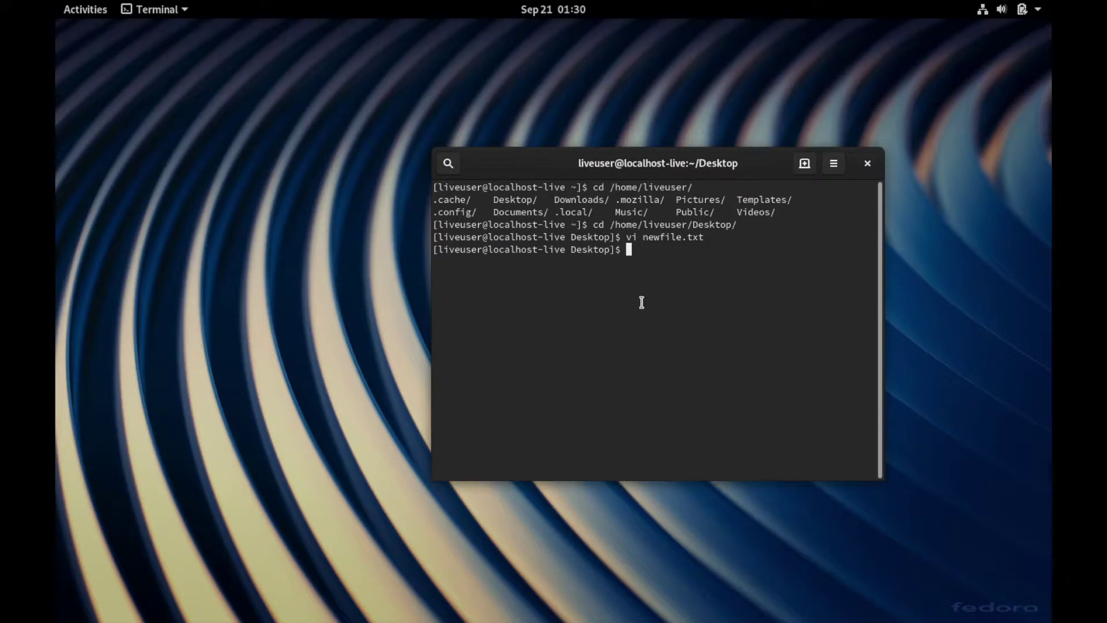
Become root with sudo su and list the Desktop folder with ls, showing newfile.txt.
{"action": "left_click_drag", "start_coordinate": [760, 165], "coordinate": [725, 108]}
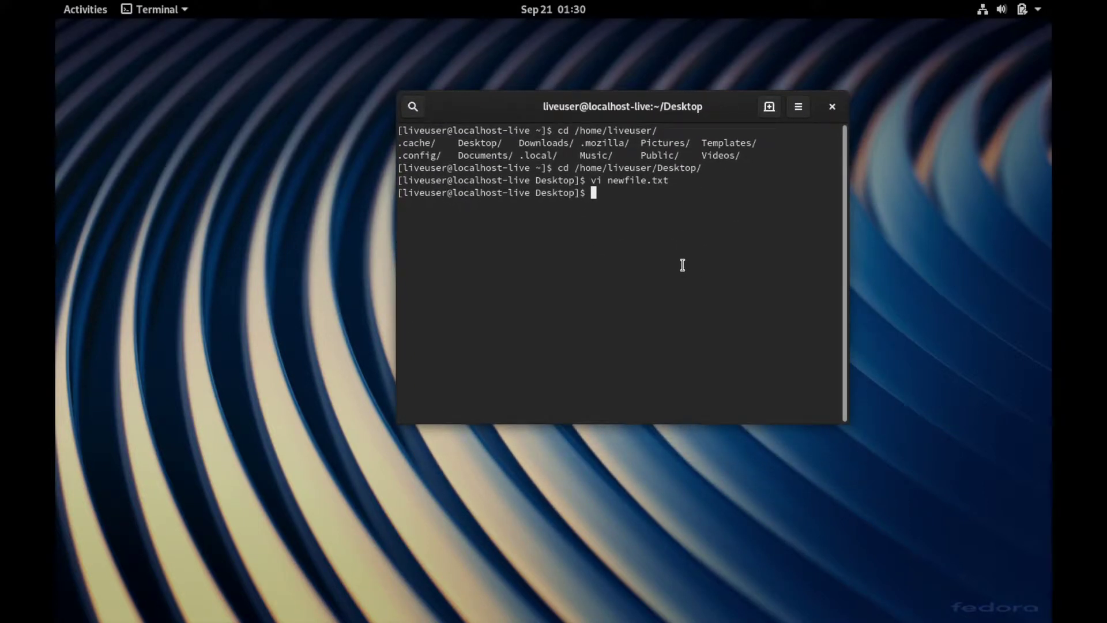
{"action": "type", "text": "sudo su"}
{"action": "key", "text": "Return"}
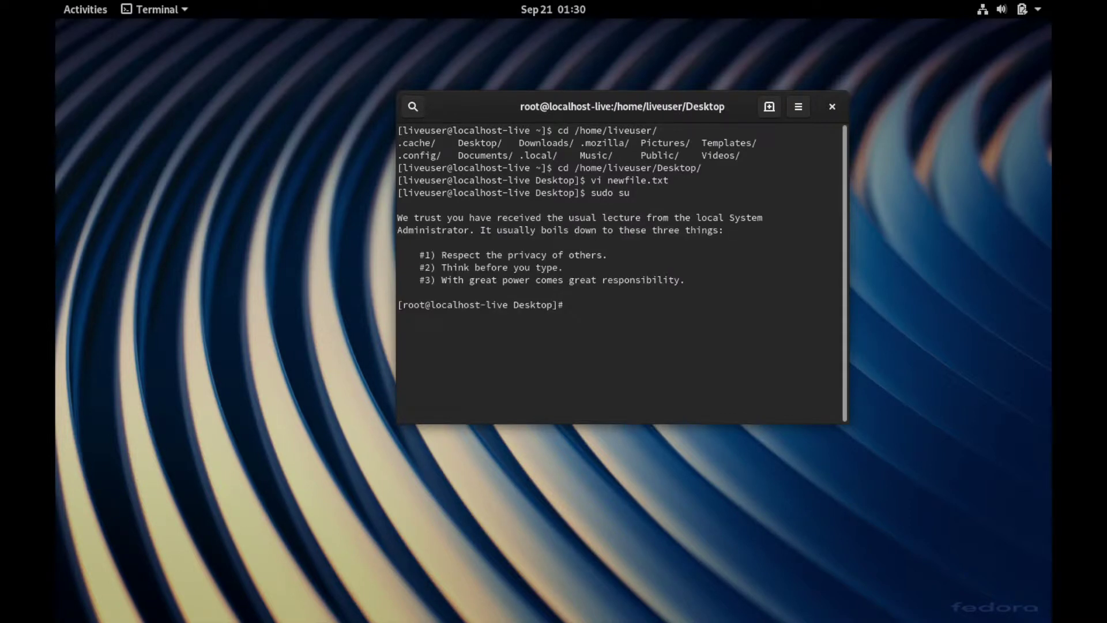
{"action": "type", "text": "ls"}
{"action": "key", "text": "Return"}
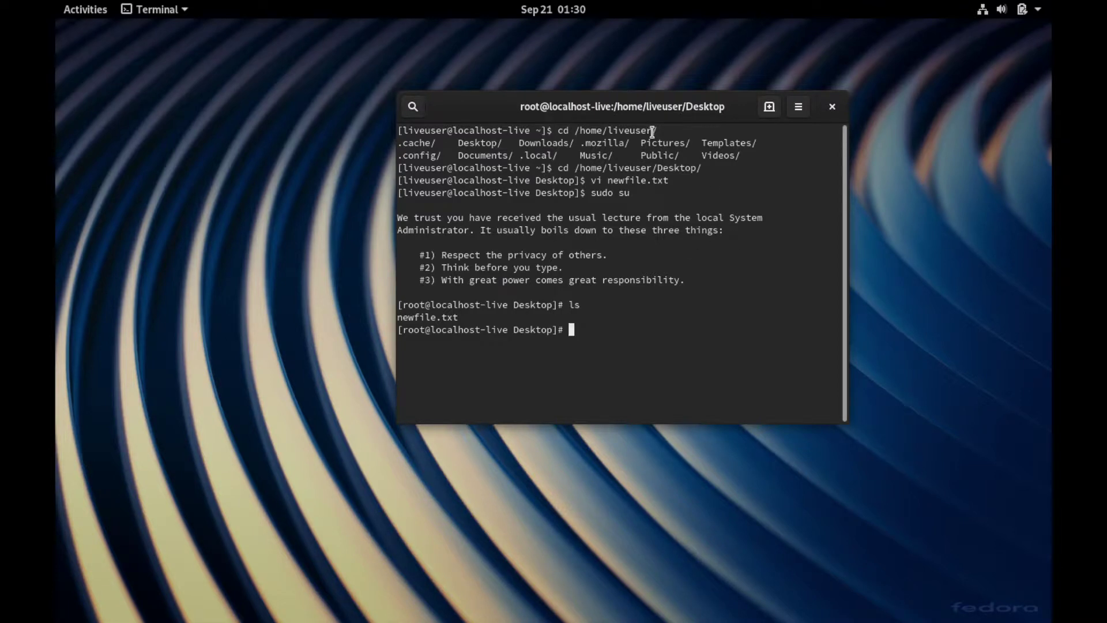
Shift the terminal left, select and clear some output text, and open the overview.
{"action": "left_click_drag", "start_coordinate": [569, 117], "coordinate": [467, 104]}
{"action": "left_click_drag", "start_coordinate": [496, 314], "coordinate": [282, 127]}
{"action": "left_click", "coordinate": [444, 171]}
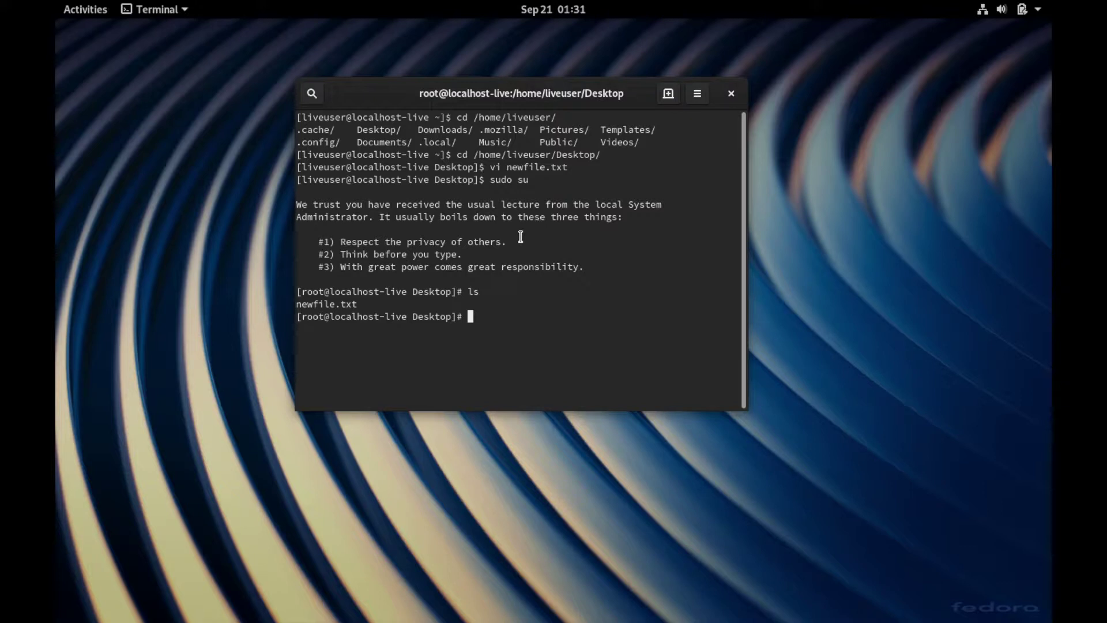
{"action": "left_click", "coordinate": [96, 12]}
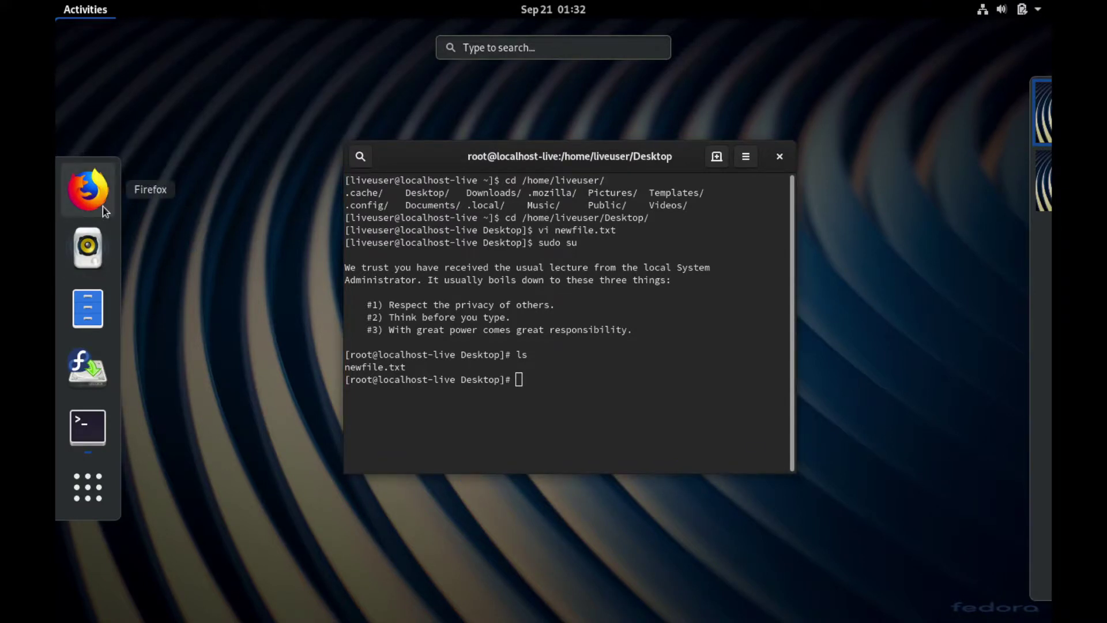
Open Files at Home, try the Anaconda volume, dismiss its mount error, and reposition the window.
{"action": "left_click", "coordinate": [88, 330]}
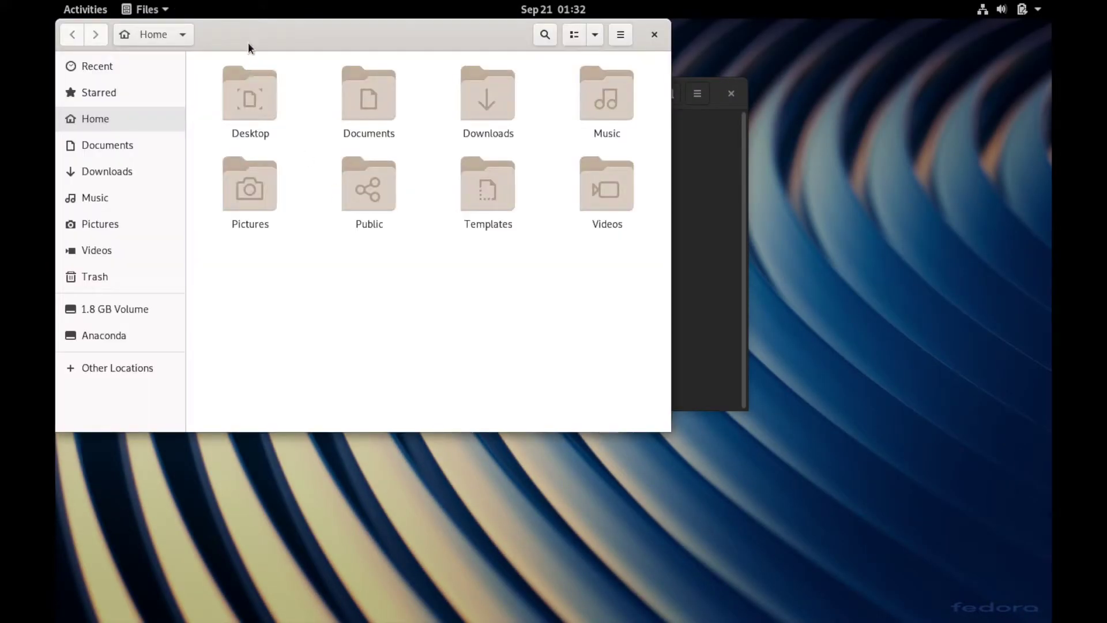
{"action": "left_click_drag", "start_coordinate": [251, 37], "coordinate": [479, 109]}
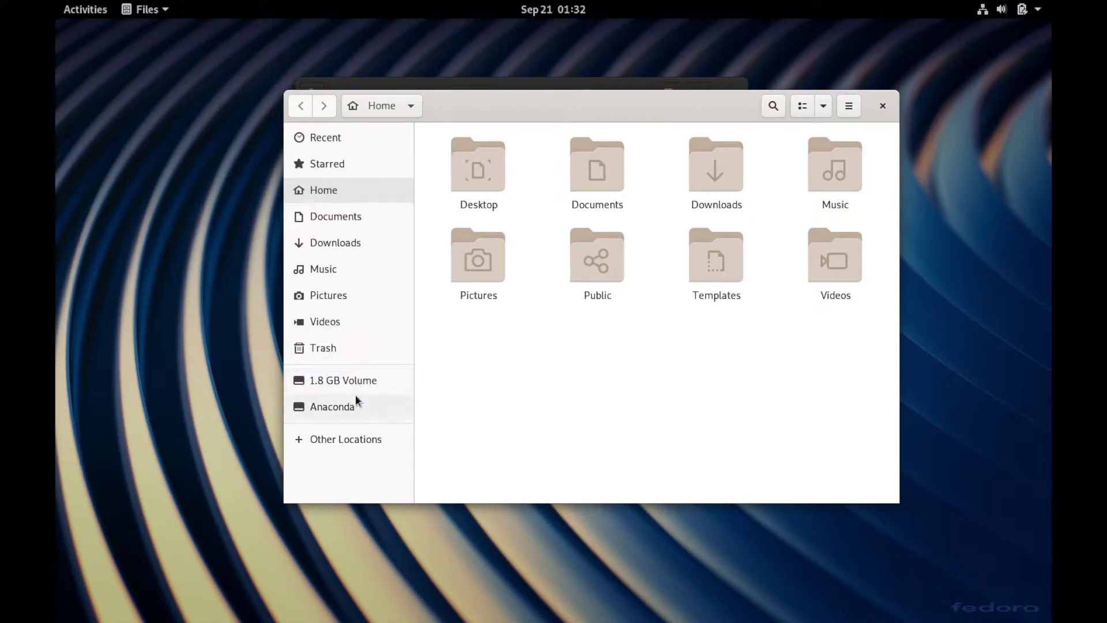
{"action": "left_click", "coordinate": [341, 406]}
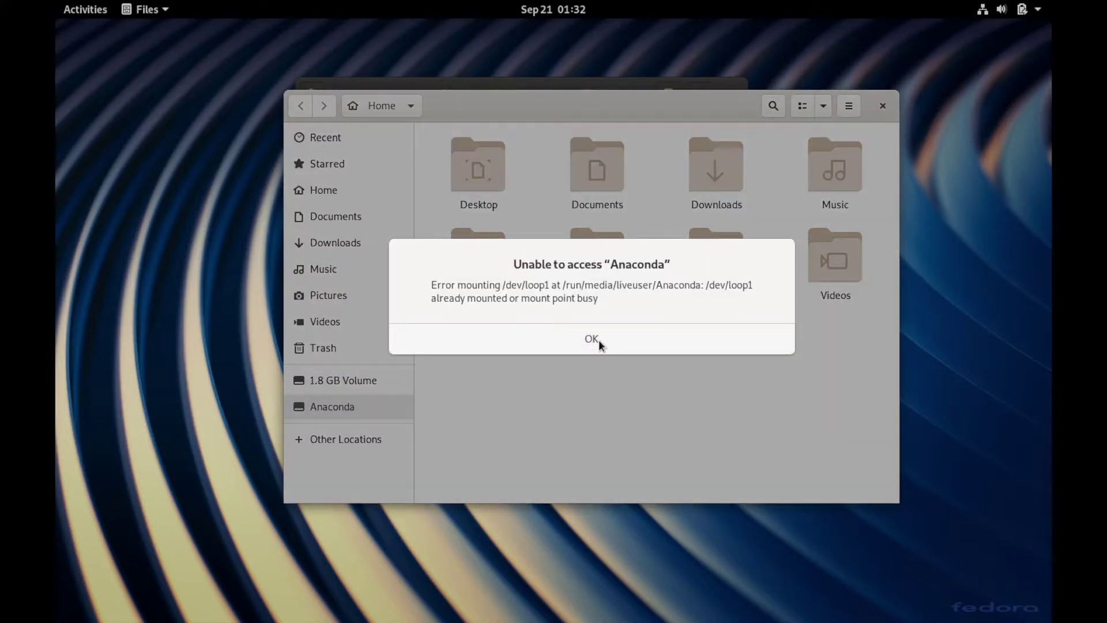
{"action": "left_click", "coordinate": [597, 340]}
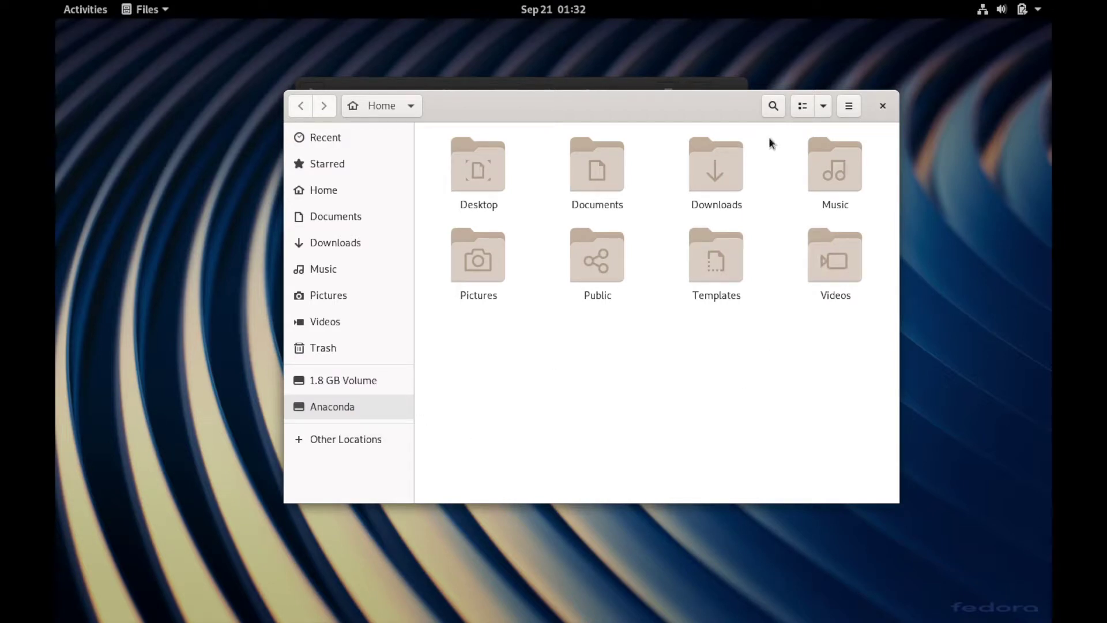
{"action": "left_click_drag", "start_coordinate": [637, 90], "coordinate": [562, 83]}
{"action": "left_click", "coordinate": [741, 89]}
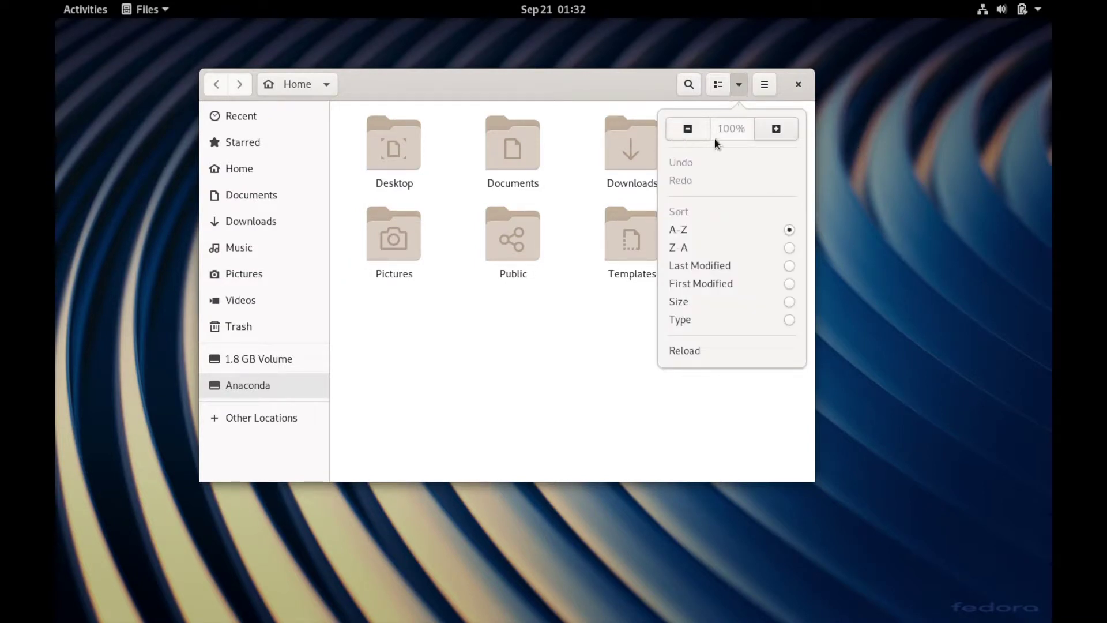
Toggle the icon zoom between 133% and 100%, then reload the folder.
{"action": "left_click", "coordinate": [776, 128]}
{"action": "left_click", "coordinate": [689, 128]}
{"action": "left_click", "coordinate": [776, 129]}
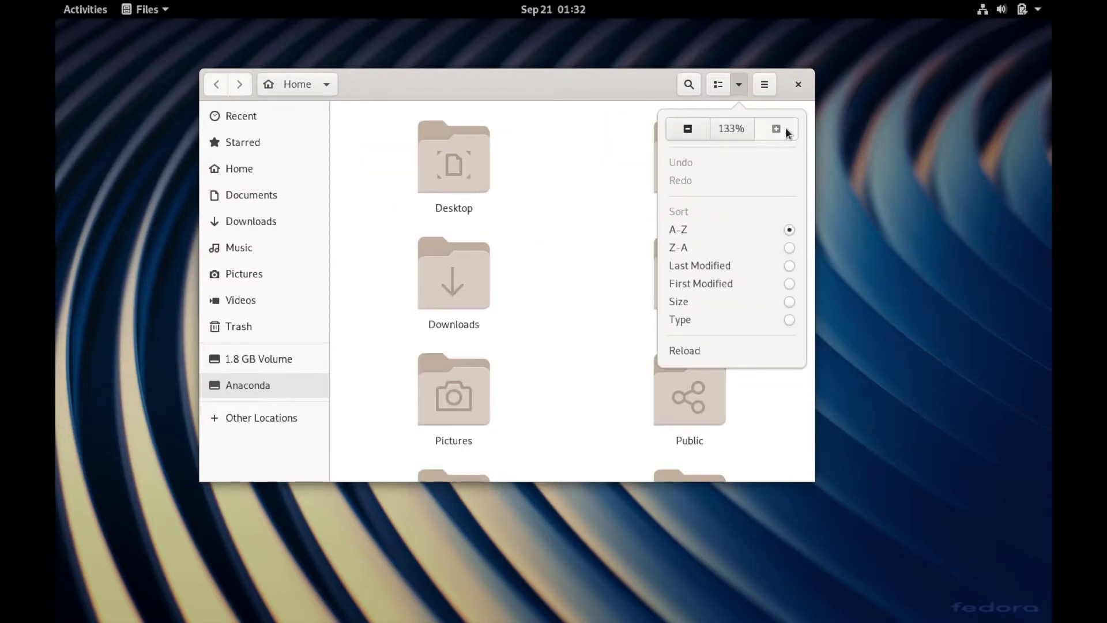
{"action": "left_click", "coordinate": [742, 129]}
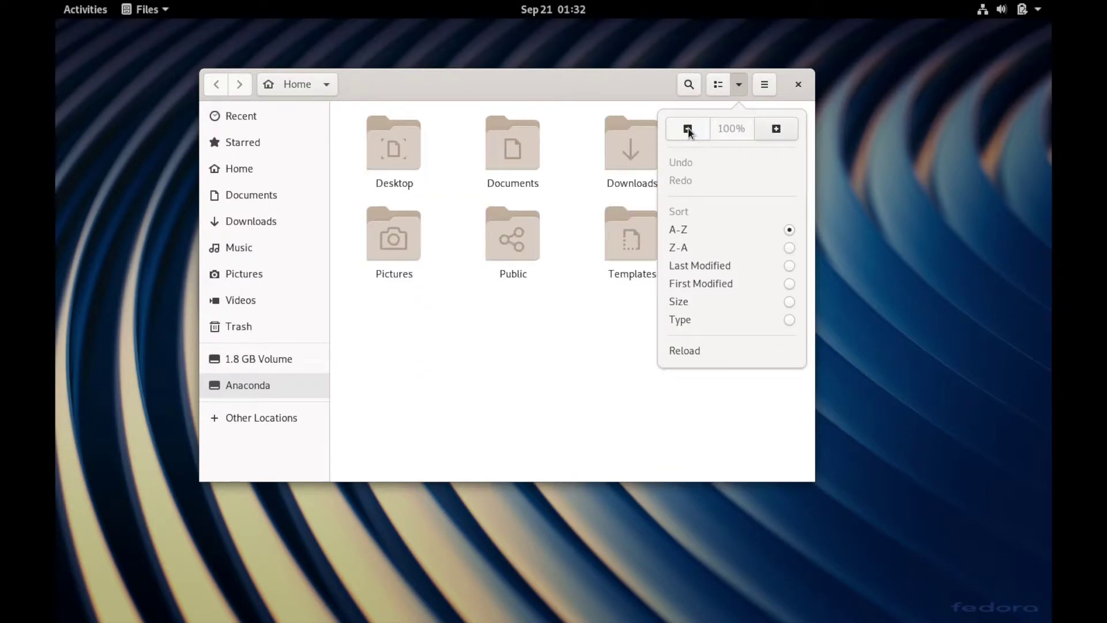
{"action": "left_click", "coordinate": [788, 131]}
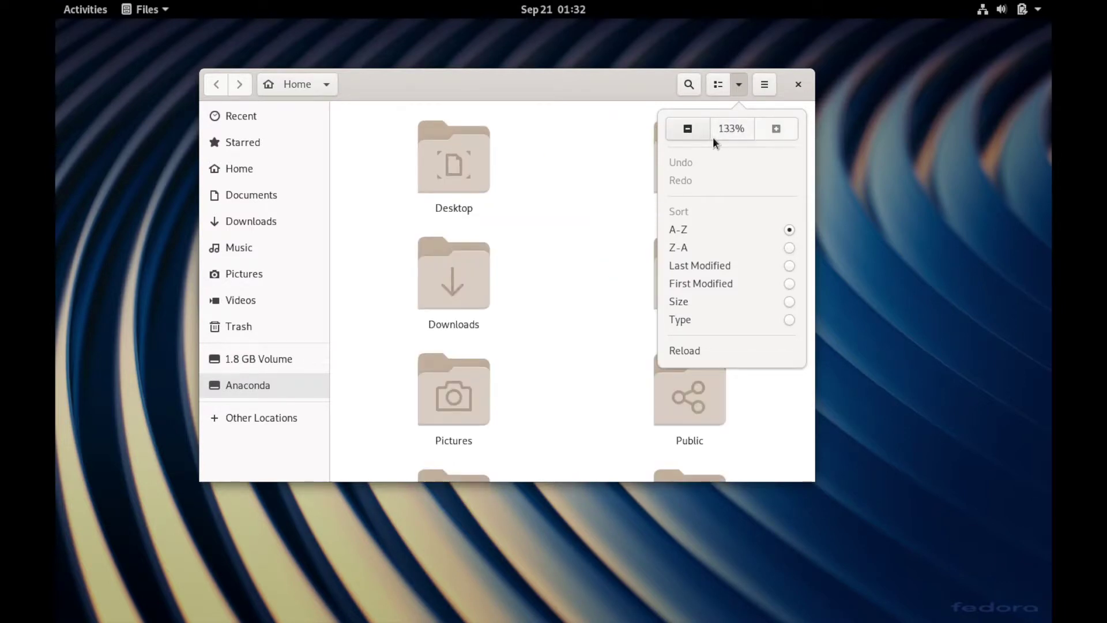
{"action": "left_click", "coordinate": [681, 131]}
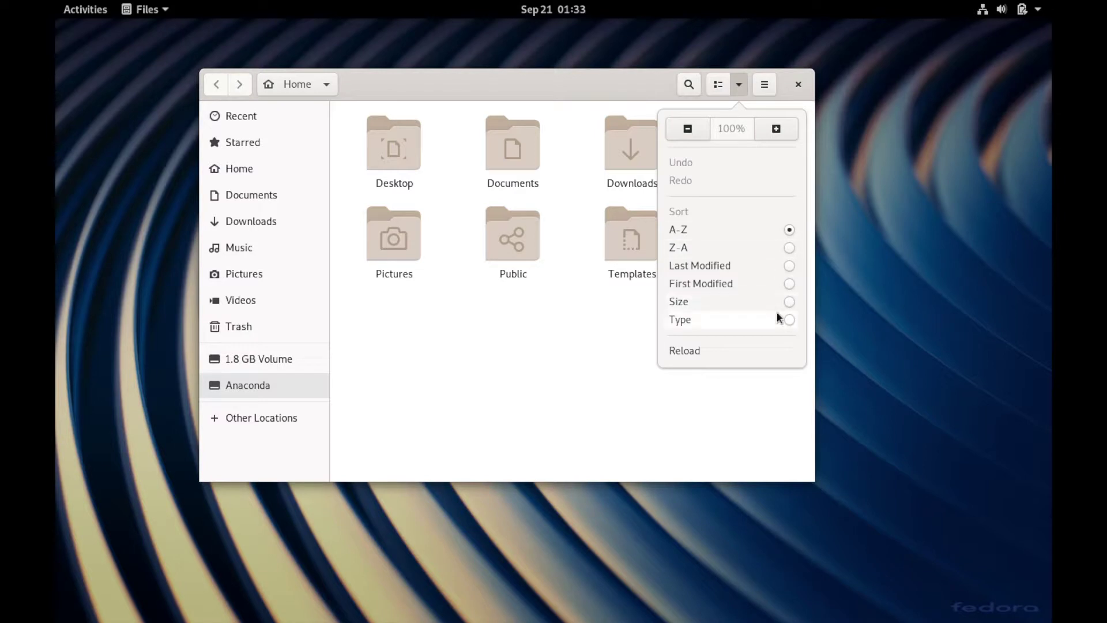
{"action": "left_click", "coordinate": [673, 349]}
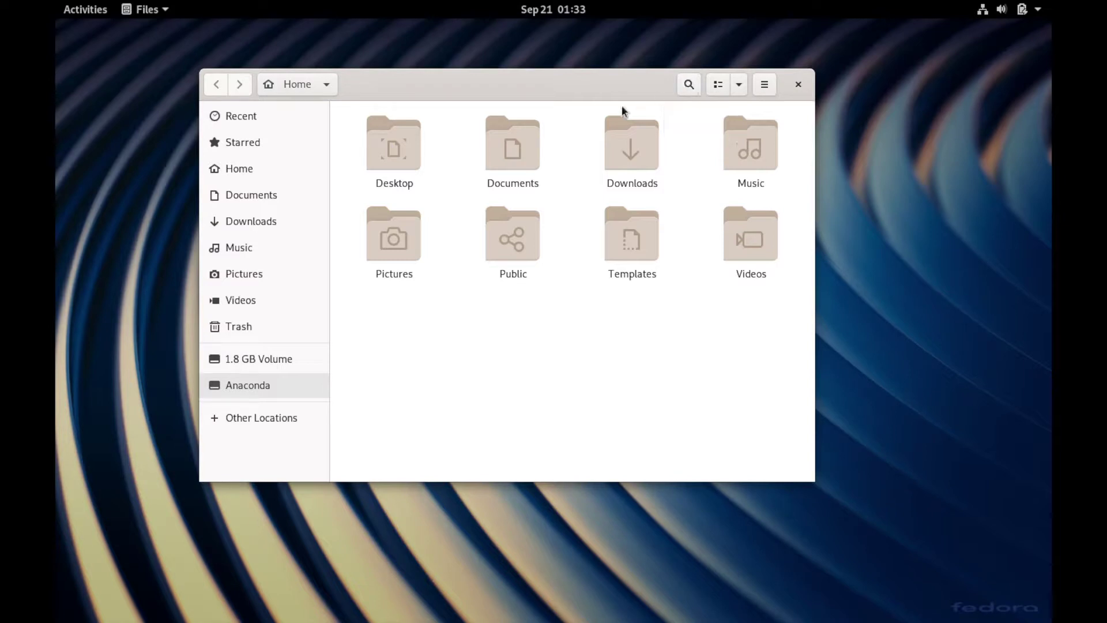
Open the Public folder, open a terminal there, and run pwd to show /home/liveuser/Public.
{"action": "left_click", "coordinate": [304, 87]}
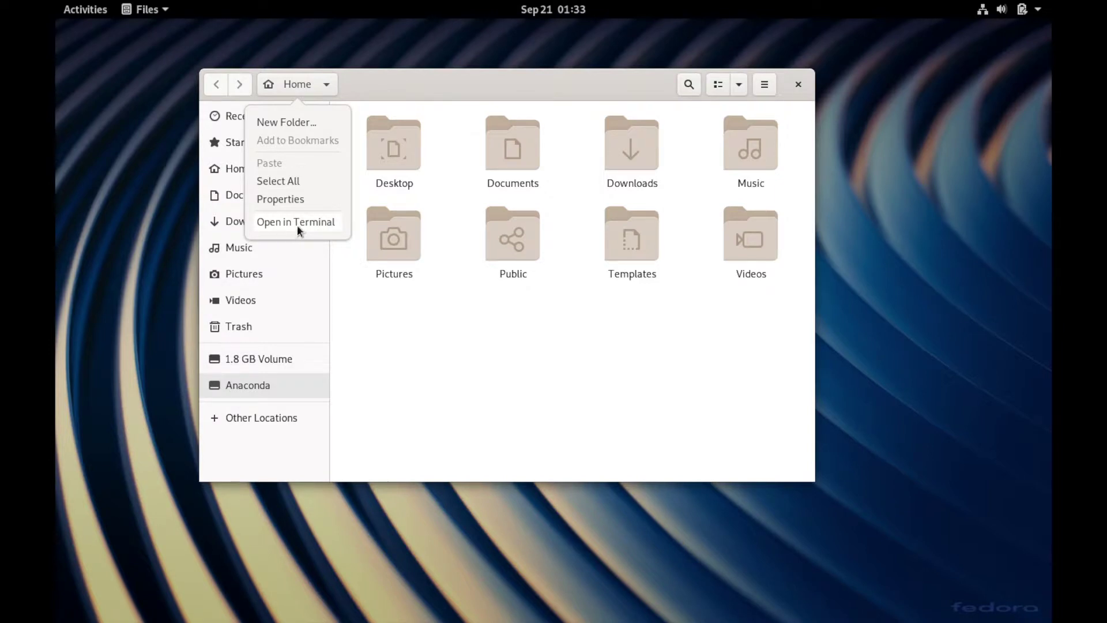
{"action": "left_click", "coordinate": [718, 218]}
{"action": "double_click", "coordinate": [512, 237]}
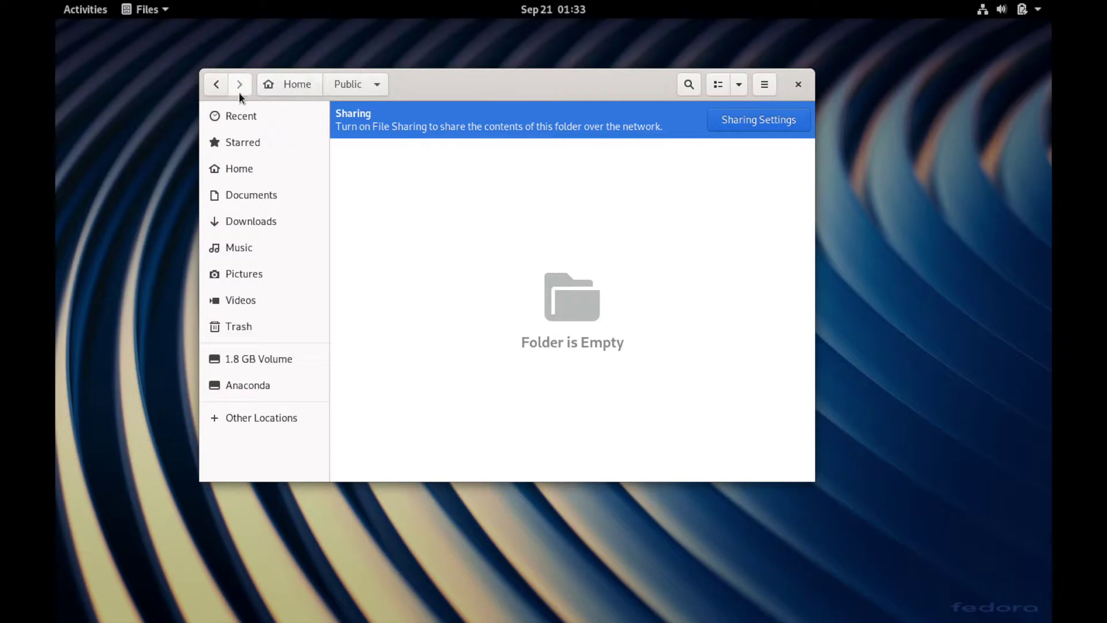
{"action": "left_click", "coordinate": [374, 86]}
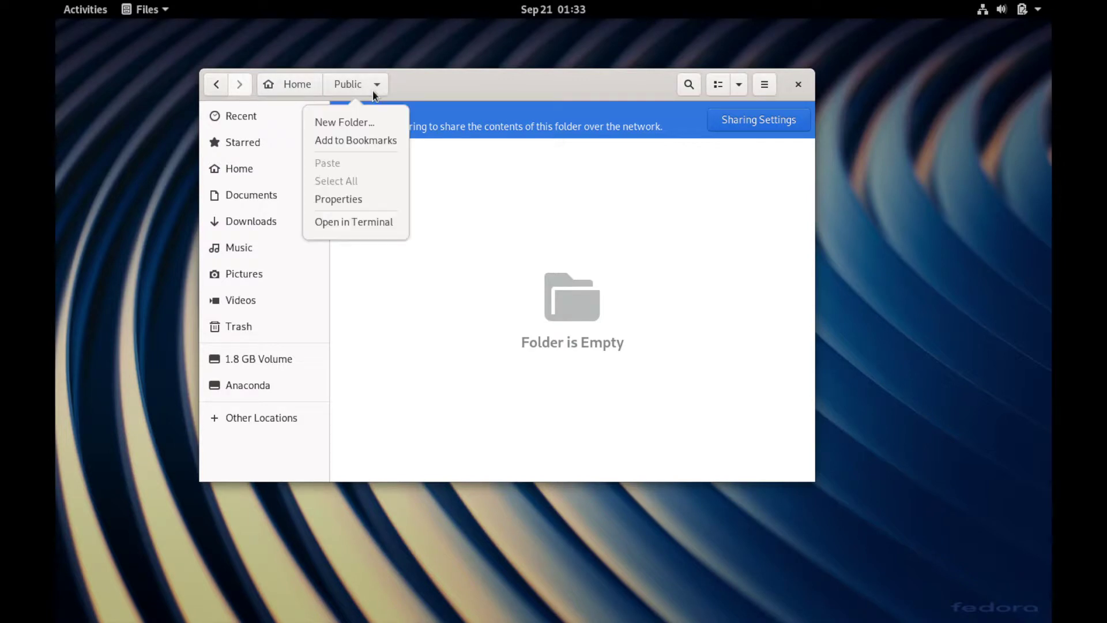
{"action": "left_click", "coordinate": [362, 224]}
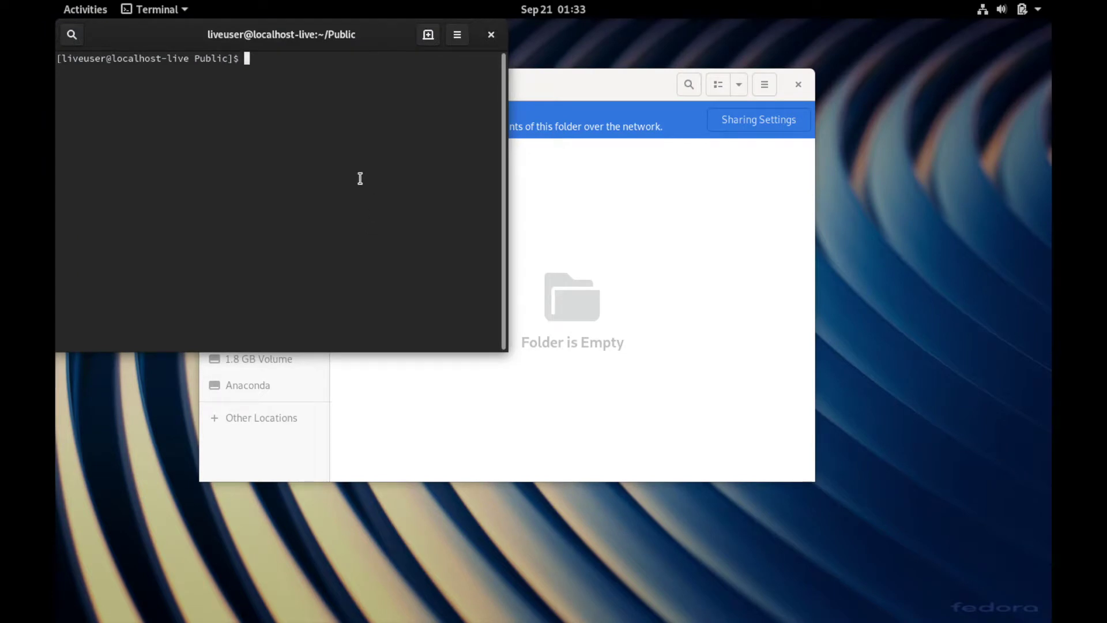
{"action": "type", "text": "pwd"}
{"action": "key", "text": "Return"}
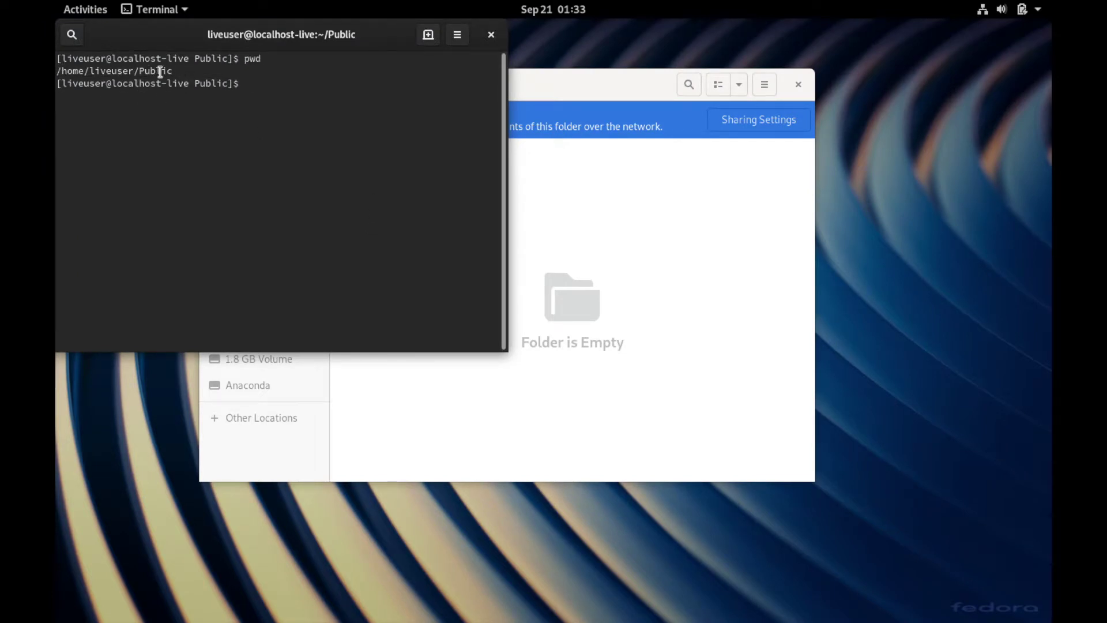
{"action": "left_click", "coordinate": [732, 231]}
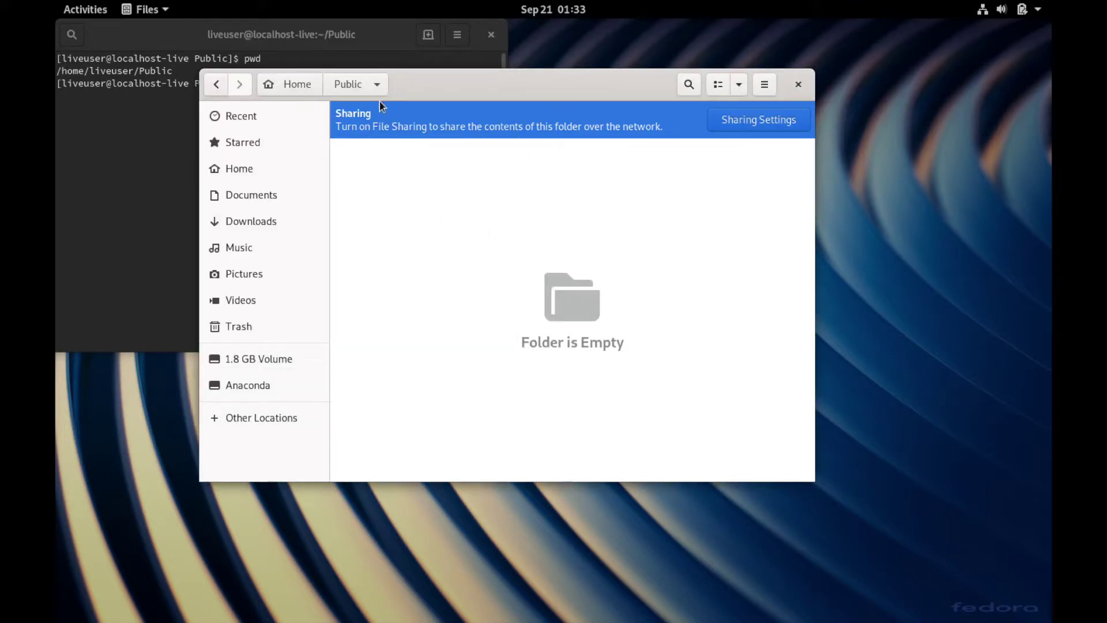
{"action": "left_click", "coordinate": [1021, 10]}
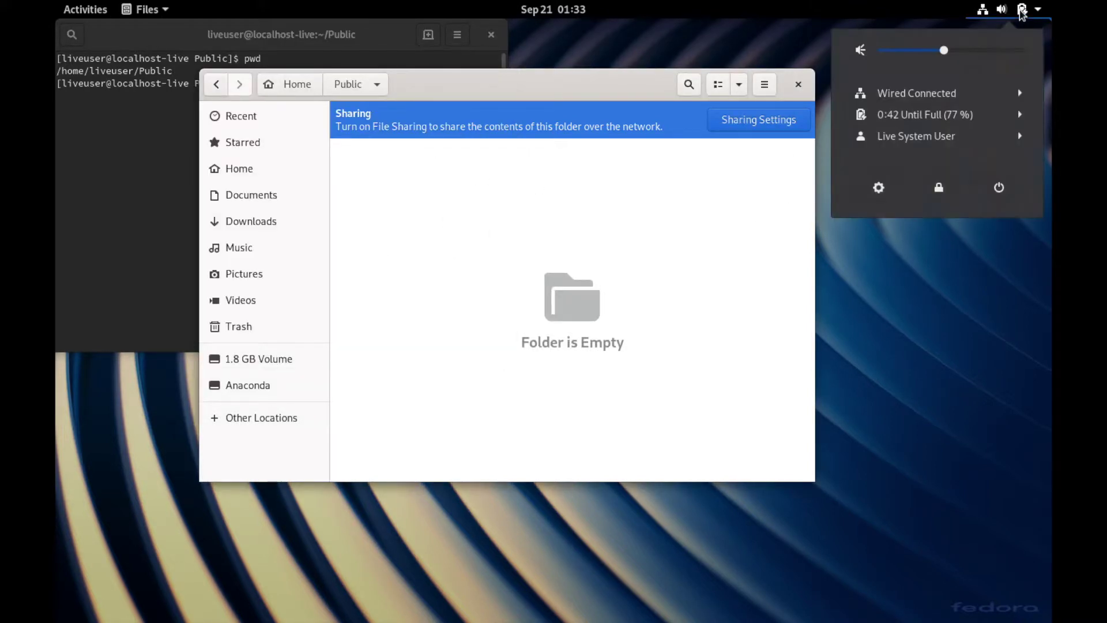
Lock and unlock the screen, then reopen and close the system status menu.
{"action": "left_click", "coordinate": [938, 188]}
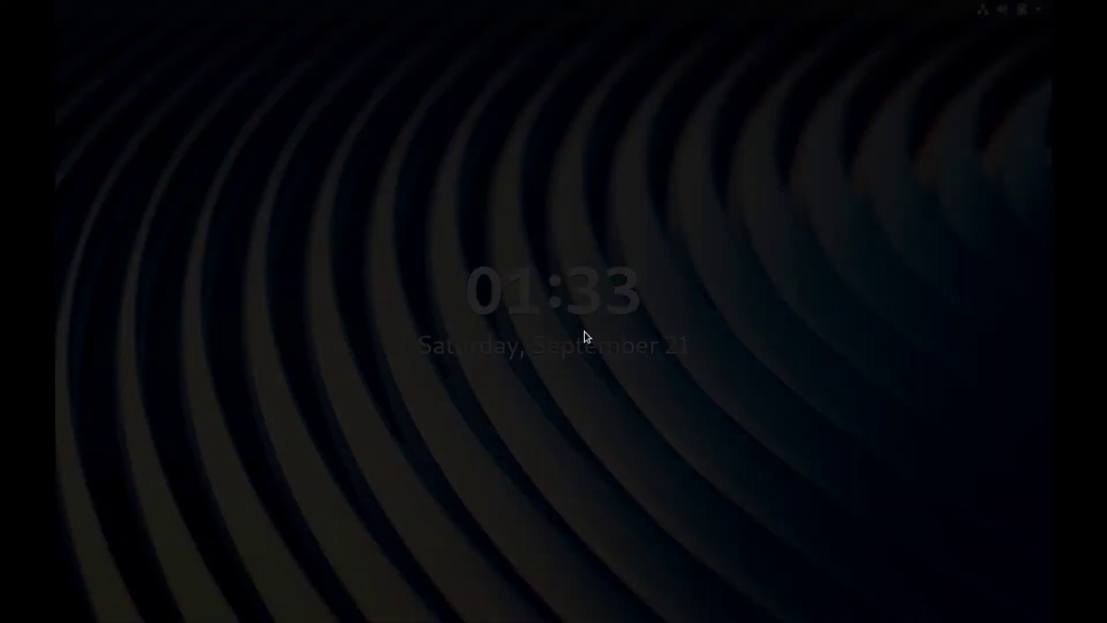
{"action": "left_click", "coordinate": [586, 336]}
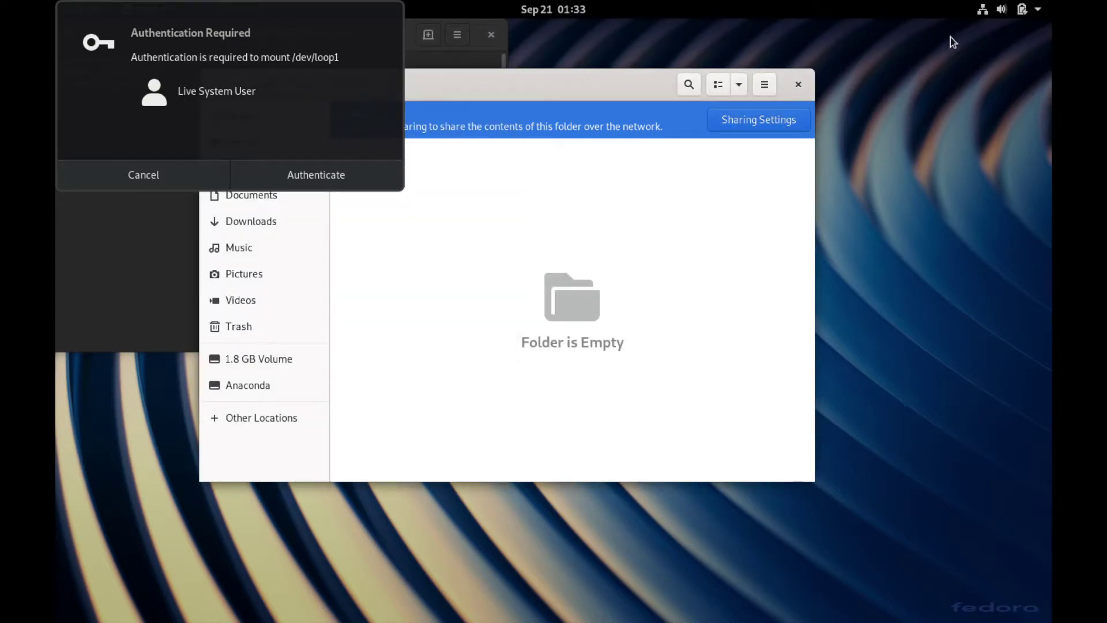
{"action": "left_click", "coordinate": [1037, 9]}
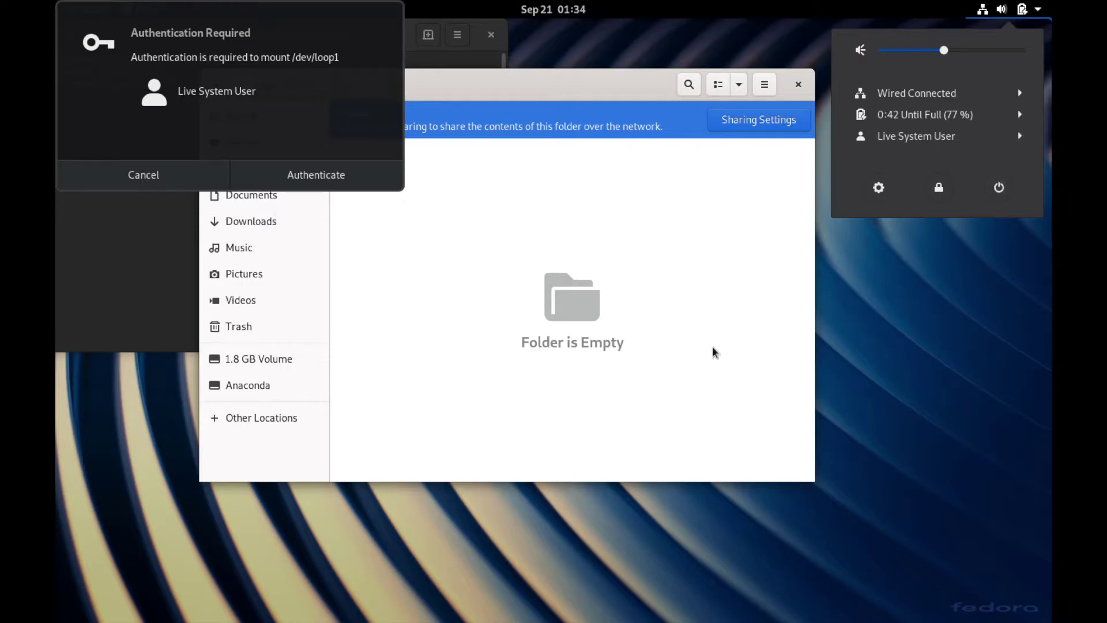
{"action": "left_click", "coordinate": [896, 346]}
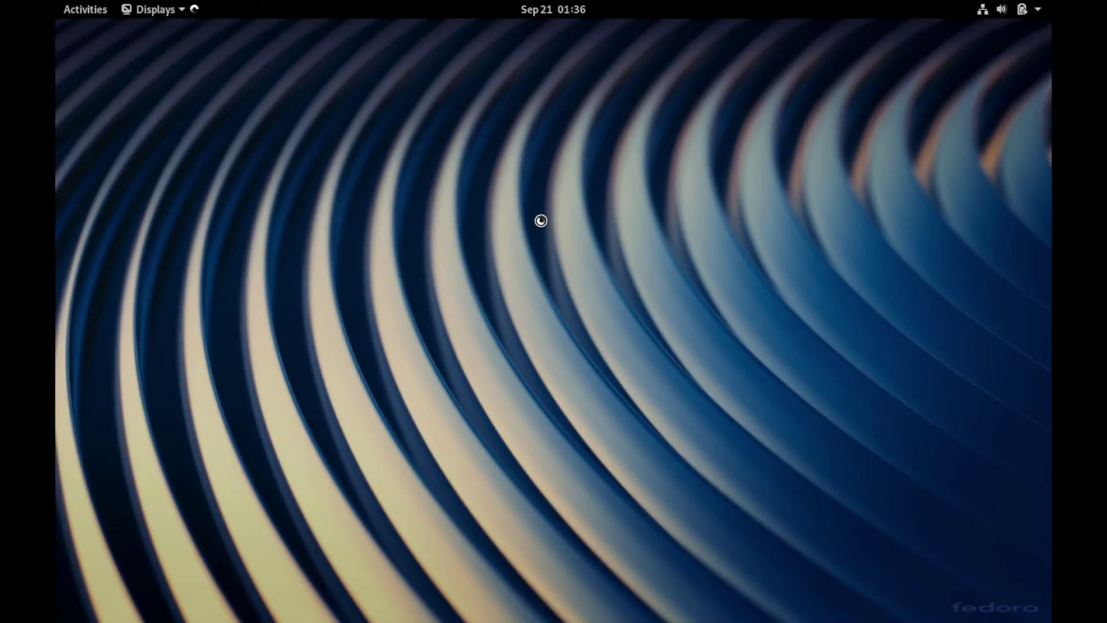
Set the background to the green field wallpaper via Change Background, then close Settings.
{"action": "right_click", "coordinate": [588, 153]}
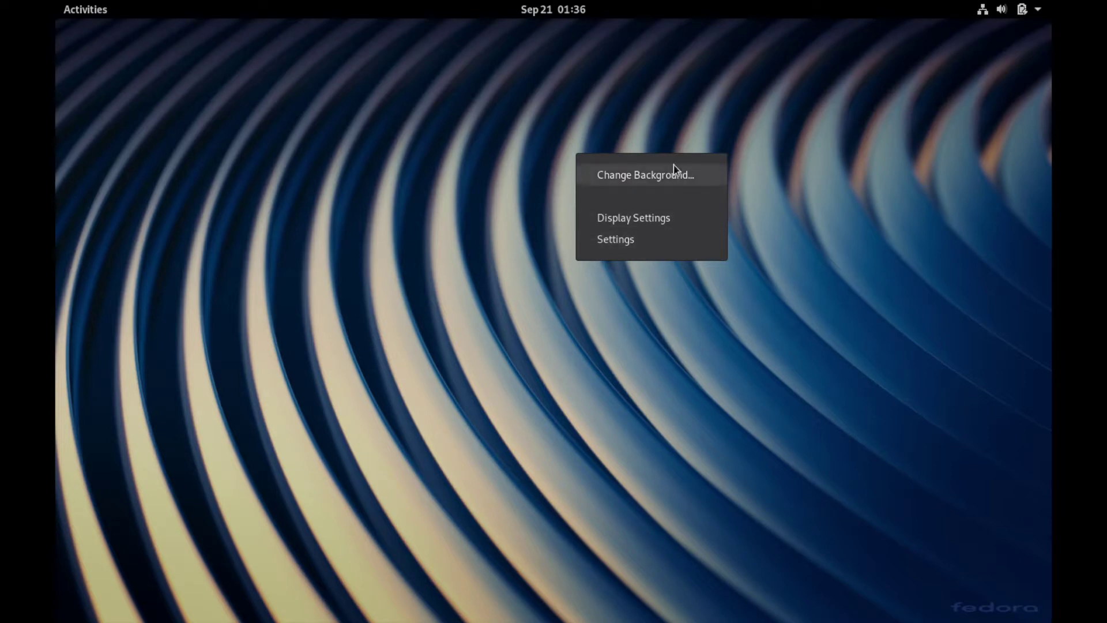
{"action": "left_click", "coordinate": [670, 185]}
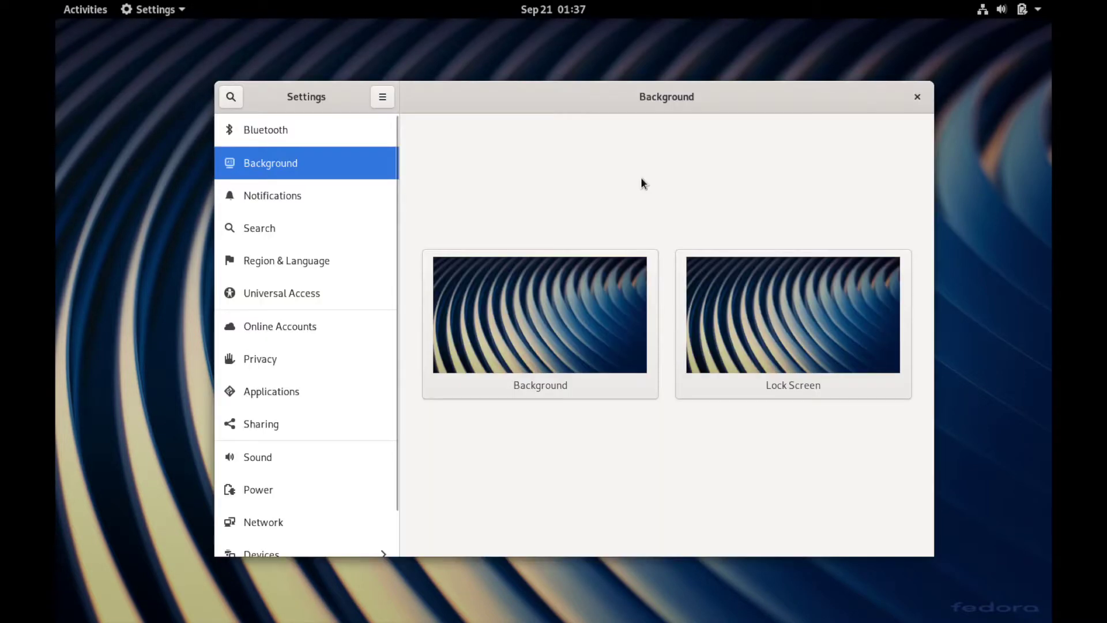
{"action": "left_click", "coordinate": [560, 329]}
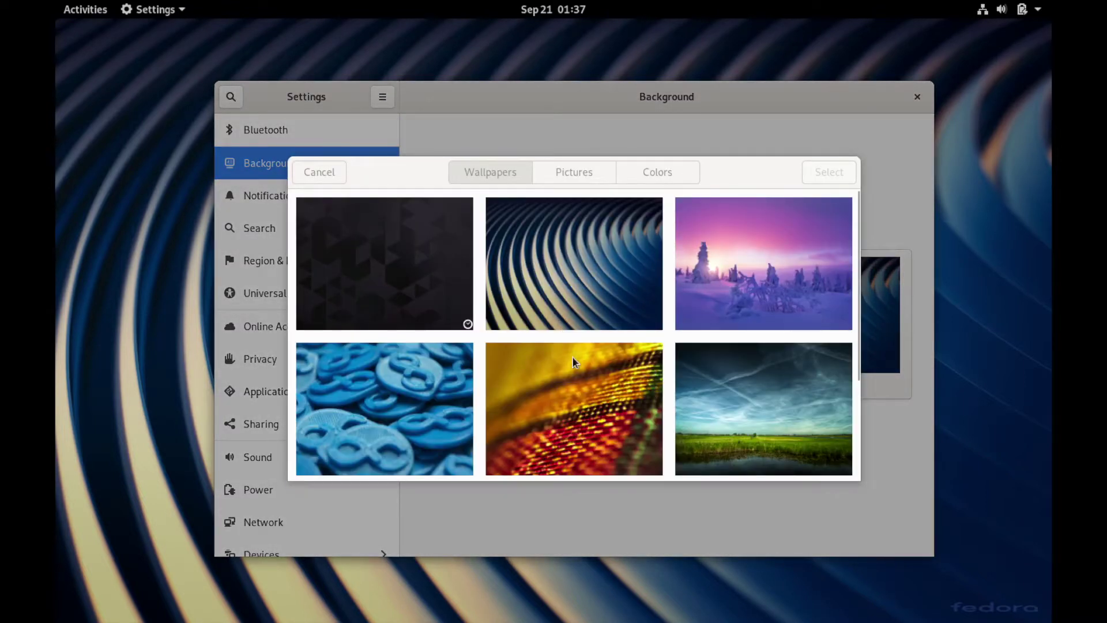
{"action": "scroll", "coordinate": [572, 357], "scroll_direction": "down", "scroll_amount": 3}
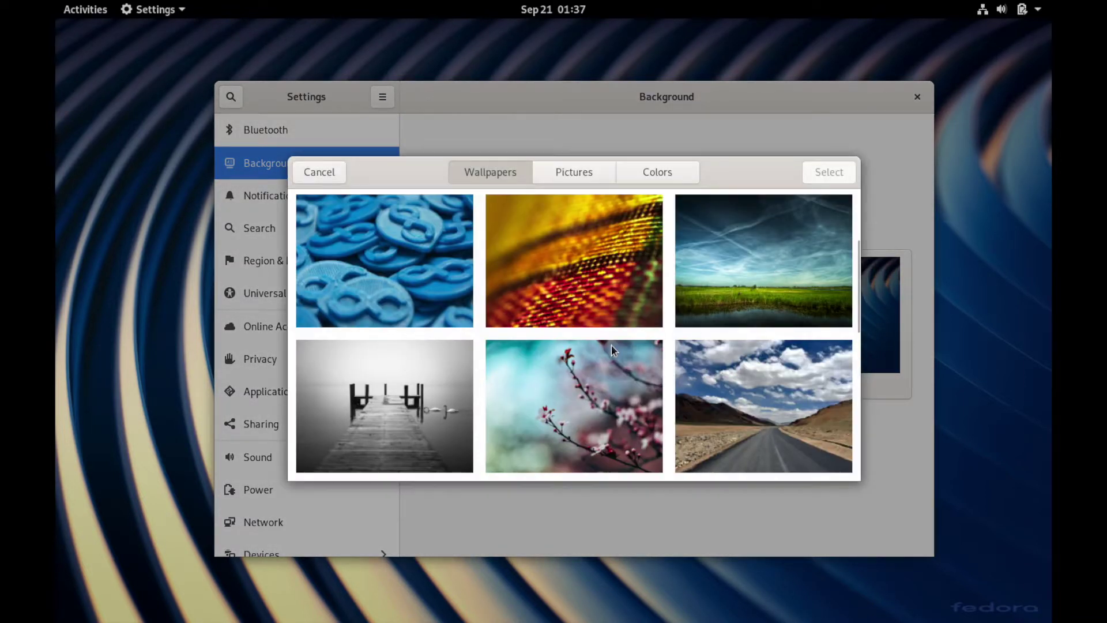
{"action": "left_click", "coordinate": [795, 268]}
{"action": "left_click", "coordinate": [830, 171]}
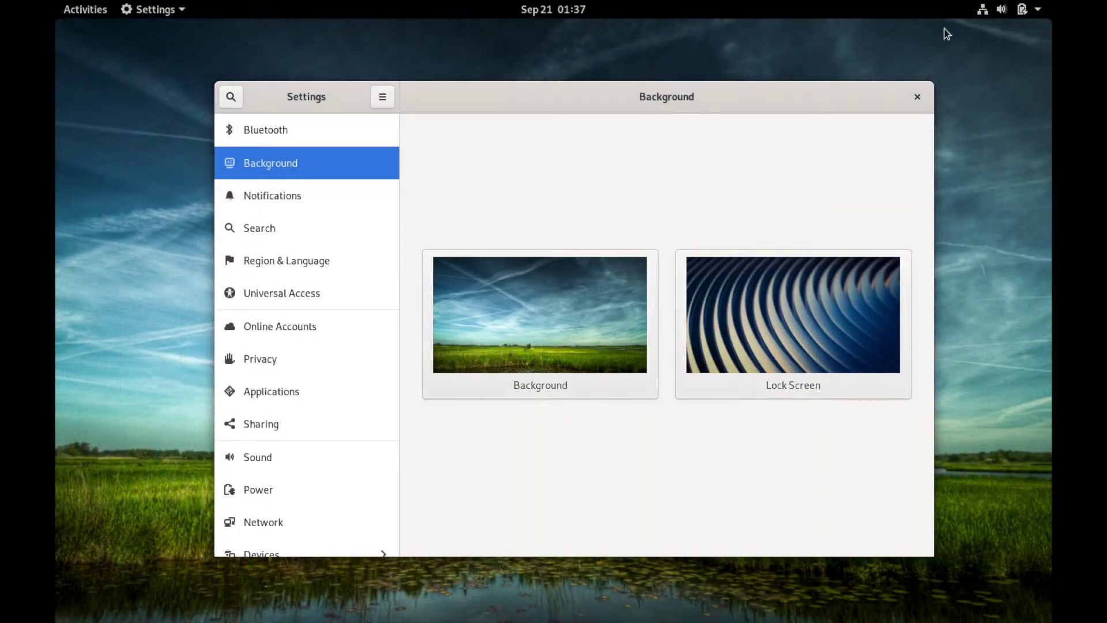
{"action": "left_click", "coordinate": [916, 96]}
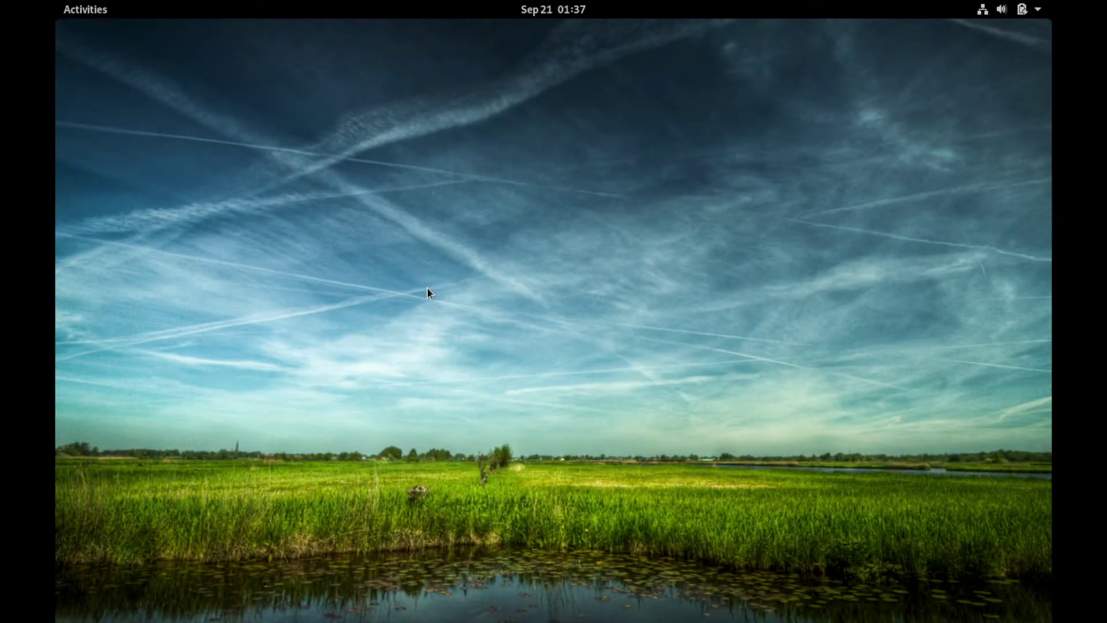
Open and dismiss the desktop background menu and the system status menu.
{"action": "right_click", "coordinate": [541, 325]}
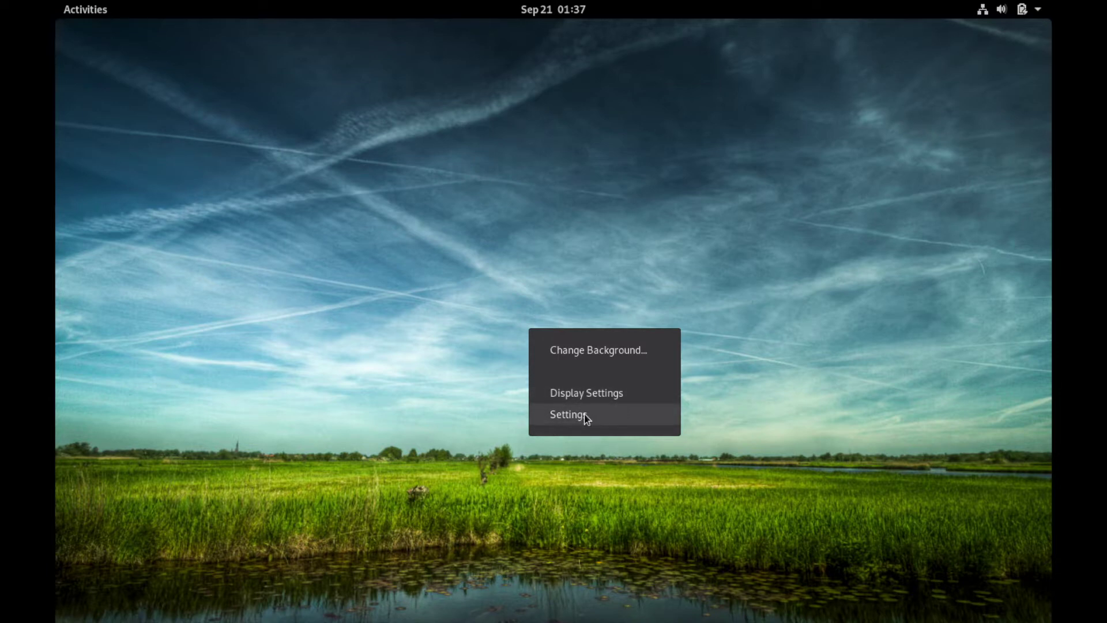
{"action": "left_click", "coordinate": [749, 239]}
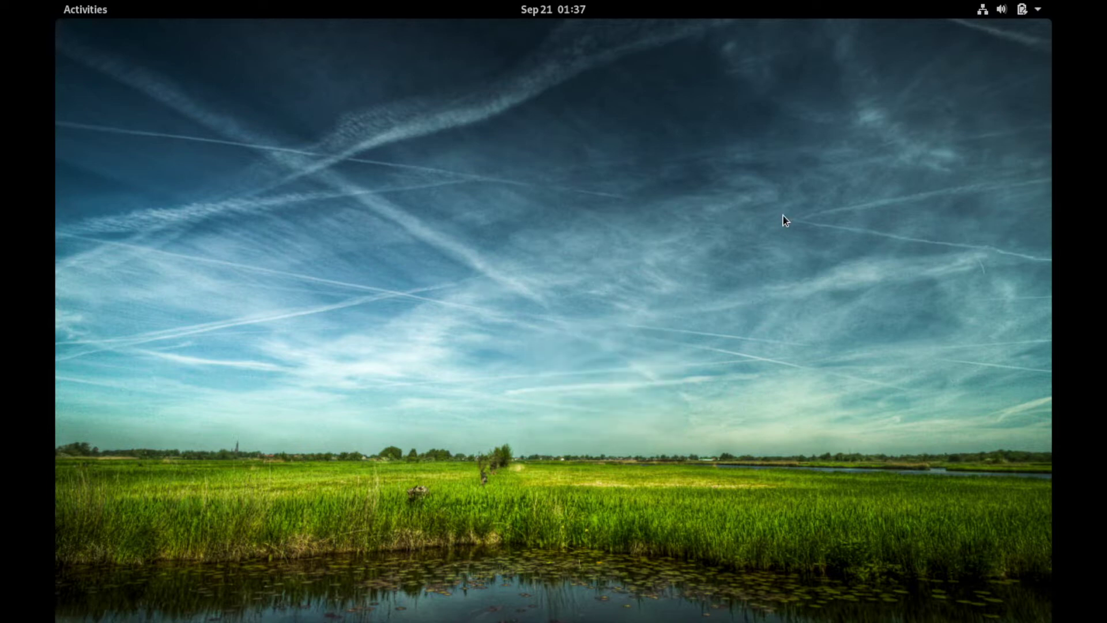
{"action": "left_click", "coordinate": [1037, 10]}
{"action": "key", "text": "Escape"}
{"action": "right_click", "coordinate": [679, 333]}
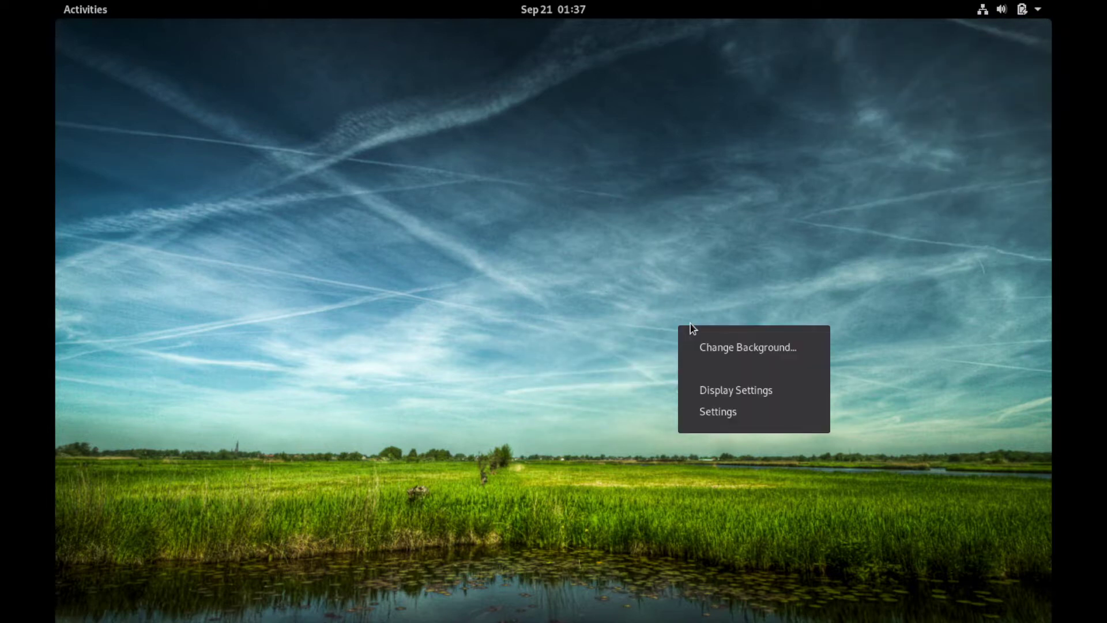
{"action": "left_click", "coordinate": [855, 206]}
Open Settings from the system menu and close it, then open Display Settings from the desktop menu.
{"action": "left_click", "coordinate": [1014, 10]}
{"action": "left_click", "coordinate": [878, 188]}
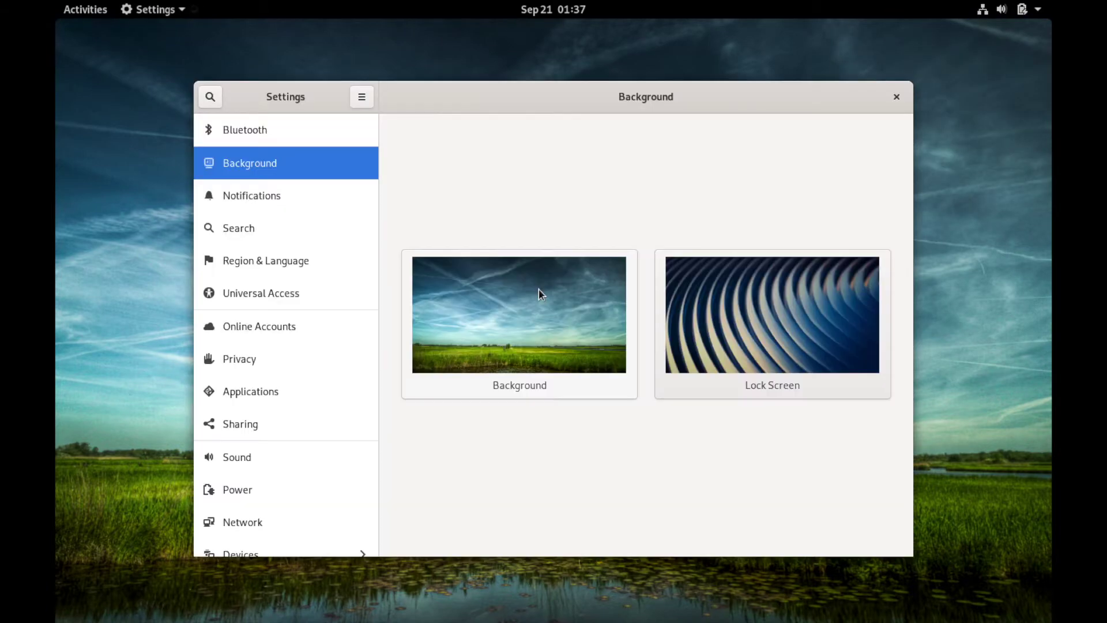
{"action": "scroll", "coordinate": [282, 539], "scroll_direction": "down", "scroll_amount": 2}
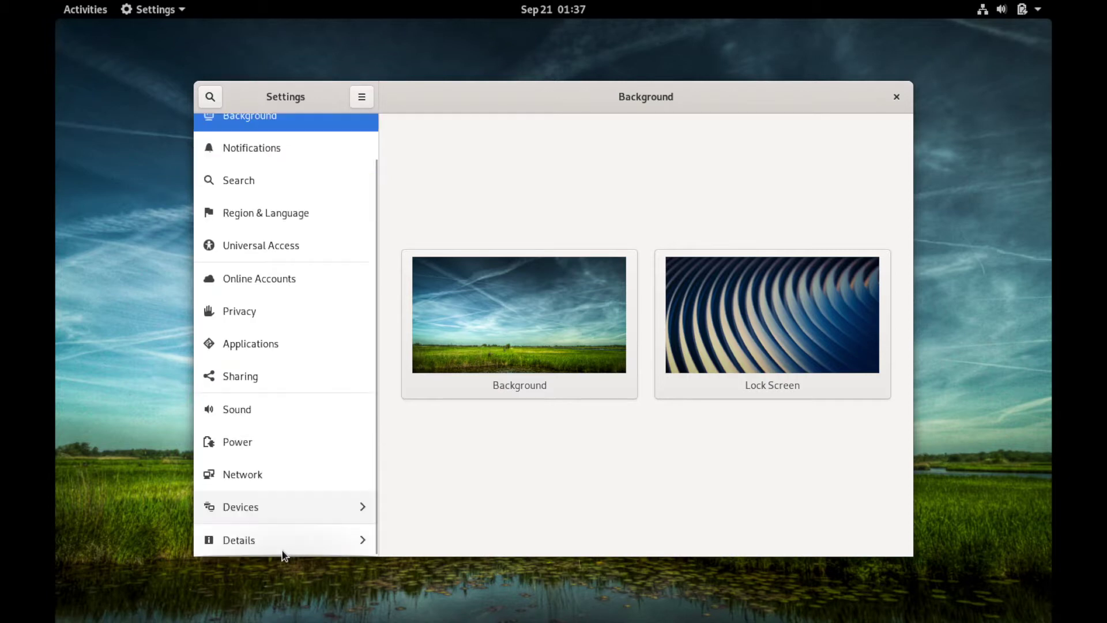
{"action": "left_click", "coordinate": [896, 97]}
{"action": "right_click", "coordinate": [605, 171]}
{"action": "left_click", "coordinate": [650, 235]}
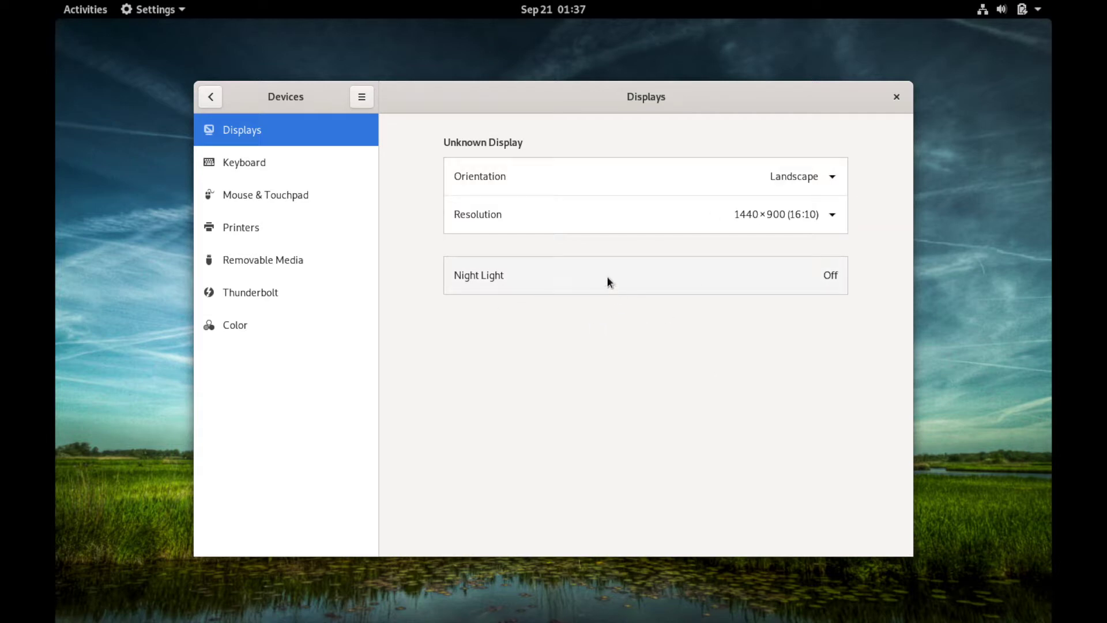
{"action": "left_click", "coordinate": [517, 278]}
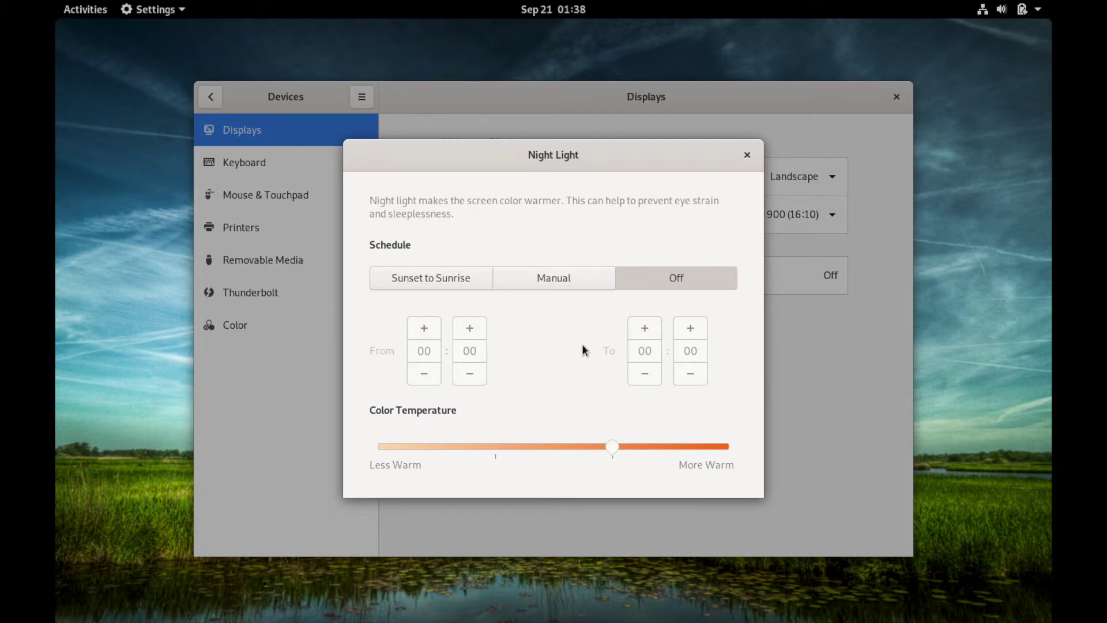
{"action": "left_click", "coordinate": [746, 154]}
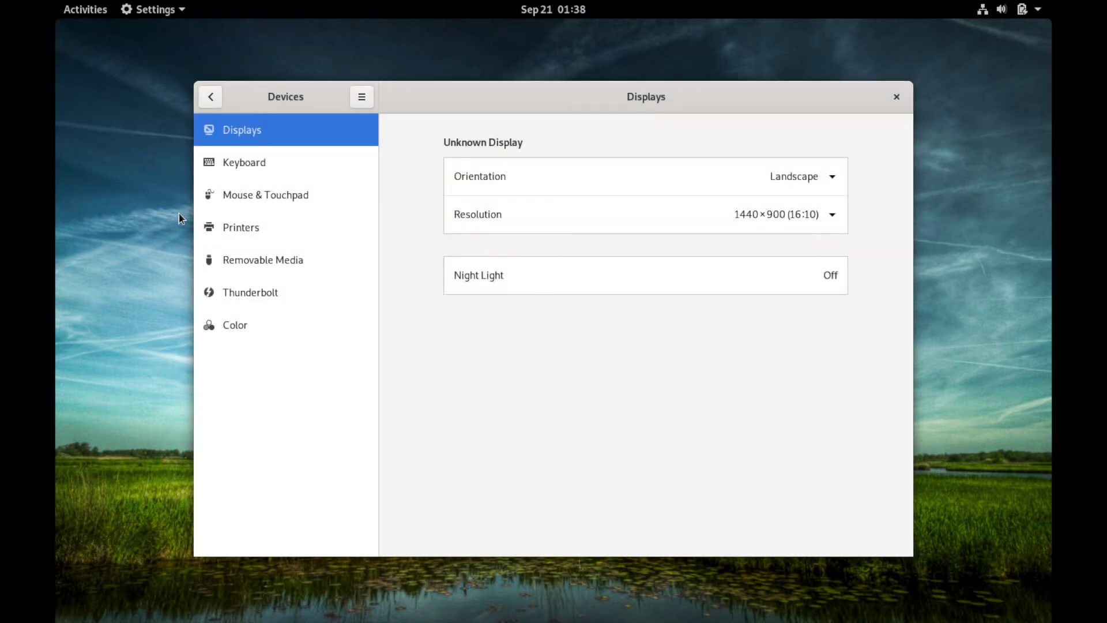
{"action": "left_click", "coordinate": [896, 96]}
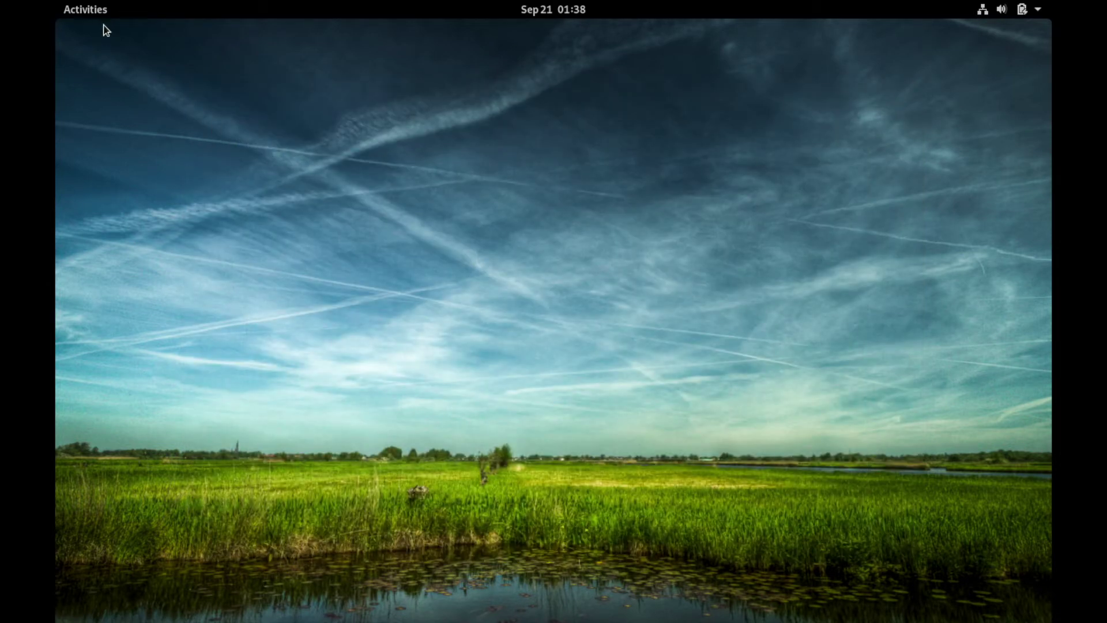
Show the full application grid, browse its pages, and launch Software.
{"action": "left_click", "coordinate": [92, 10]}
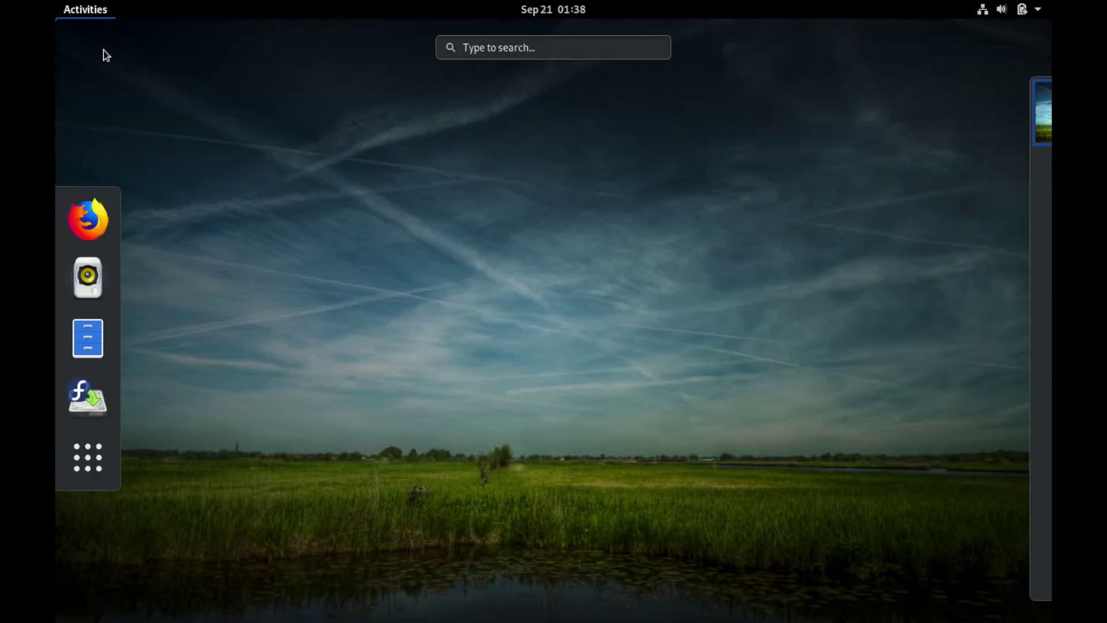
{"action": "left_click", "coordinate": [99, 461]}
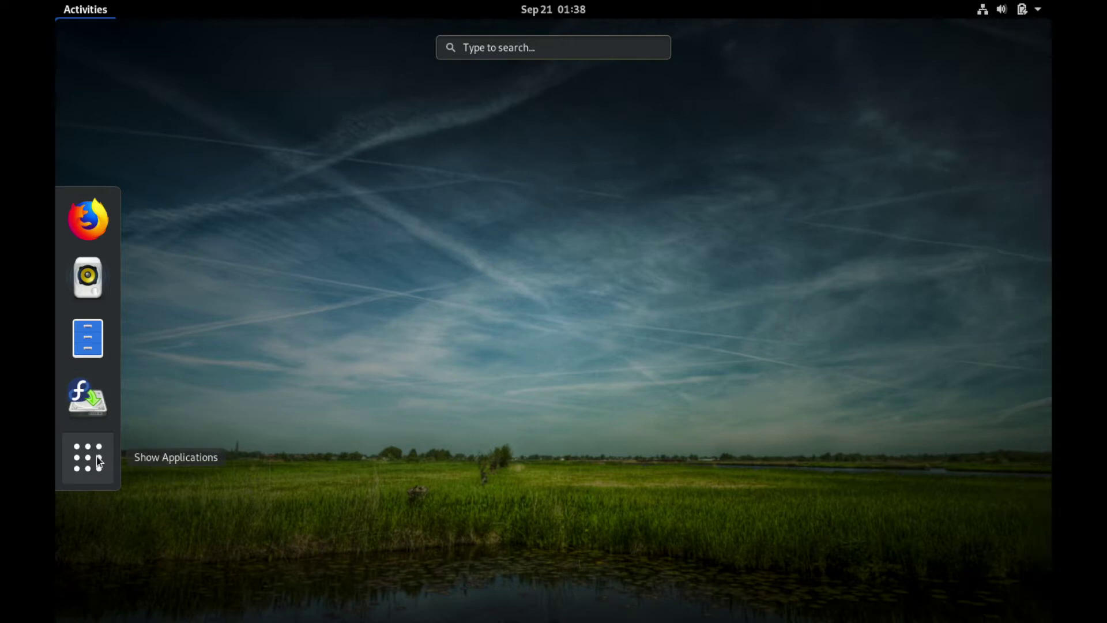
{"action": "left_click", "coordinate": [99, 461]}
{"action": "mouse_move", "coordinate": [1050, 165]}
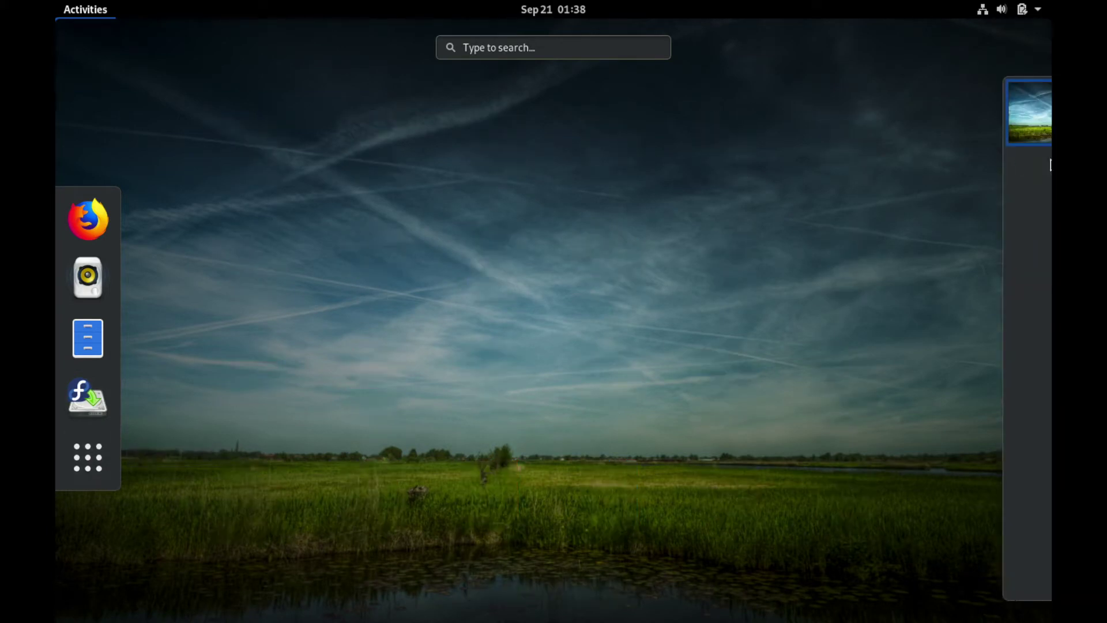
{"action": "left_click", "coordinate": [102, 465]}
{"action": "scroll", "coordinate": [474, 294], "scroll_direction": "down", "scroll_amount": 1}
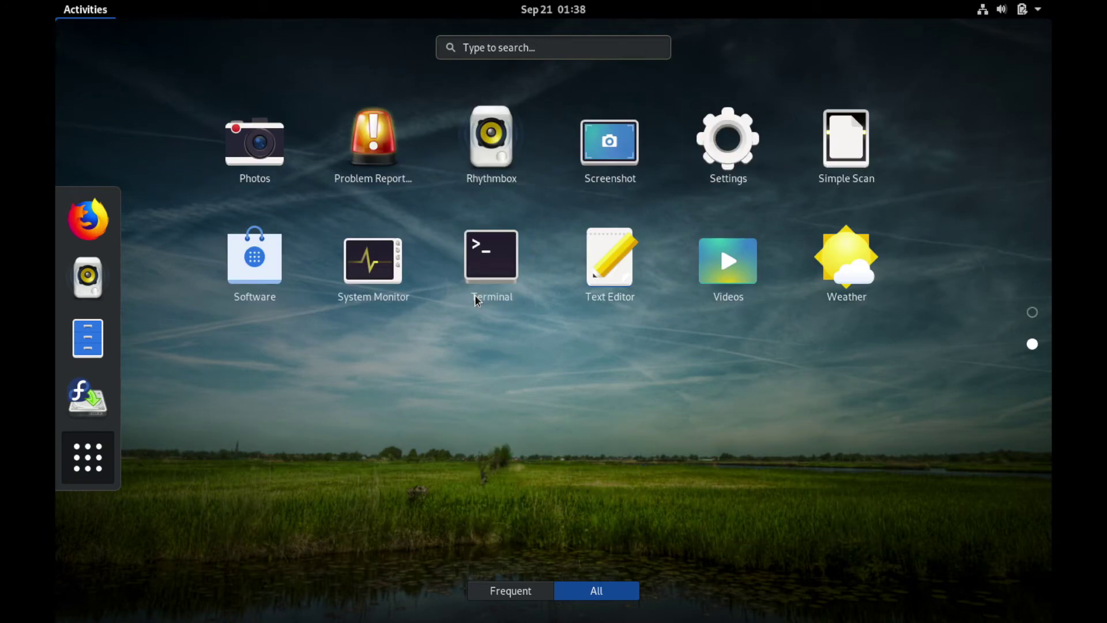
{"action": "scroll", "coordinate": [475, 295], "scroll_direction": "up", "scroll_amount": 1}
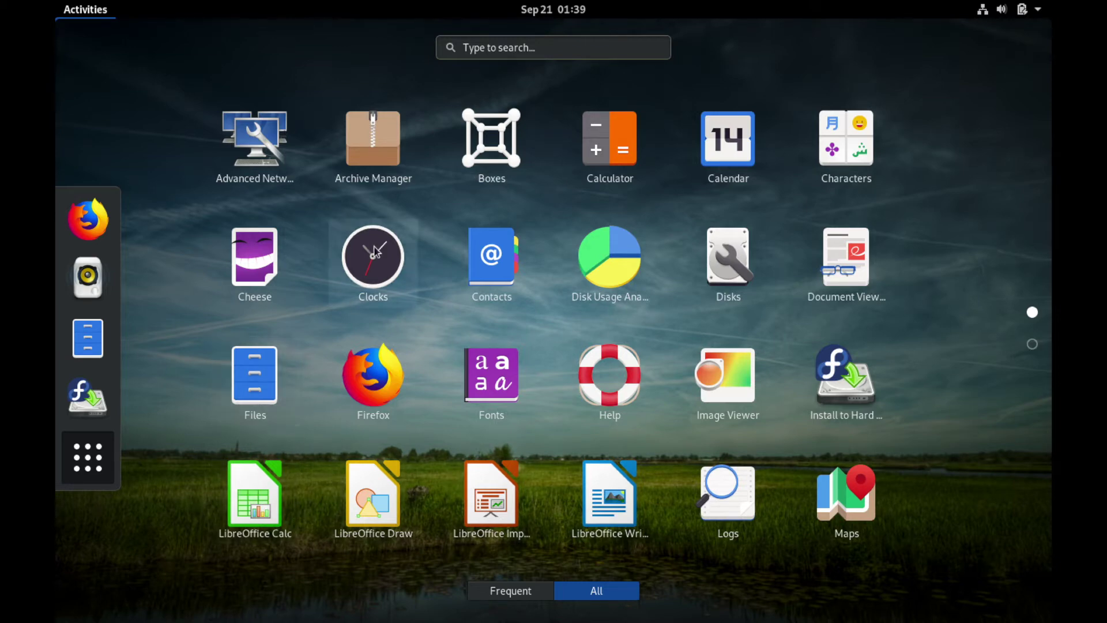
{"action": "scroll", "coordinate": [332, 425], "scroll_direction": "down", "scroll_amount": 1}
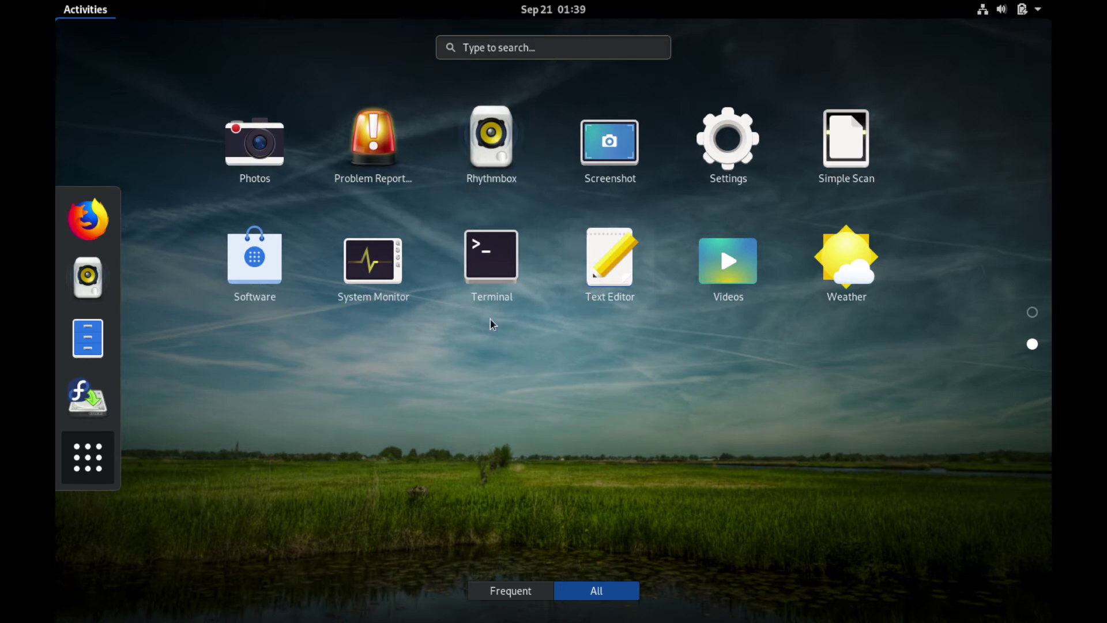
{"action": "left_click", "coordinate": [254, 259]}
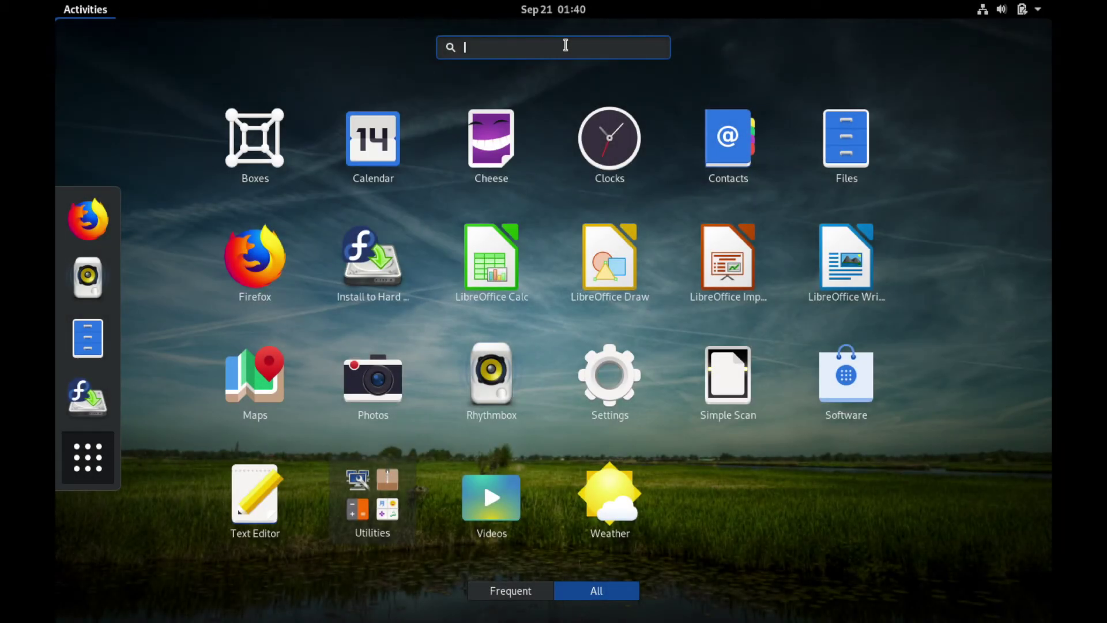
{"action": "type", "text": "t"}
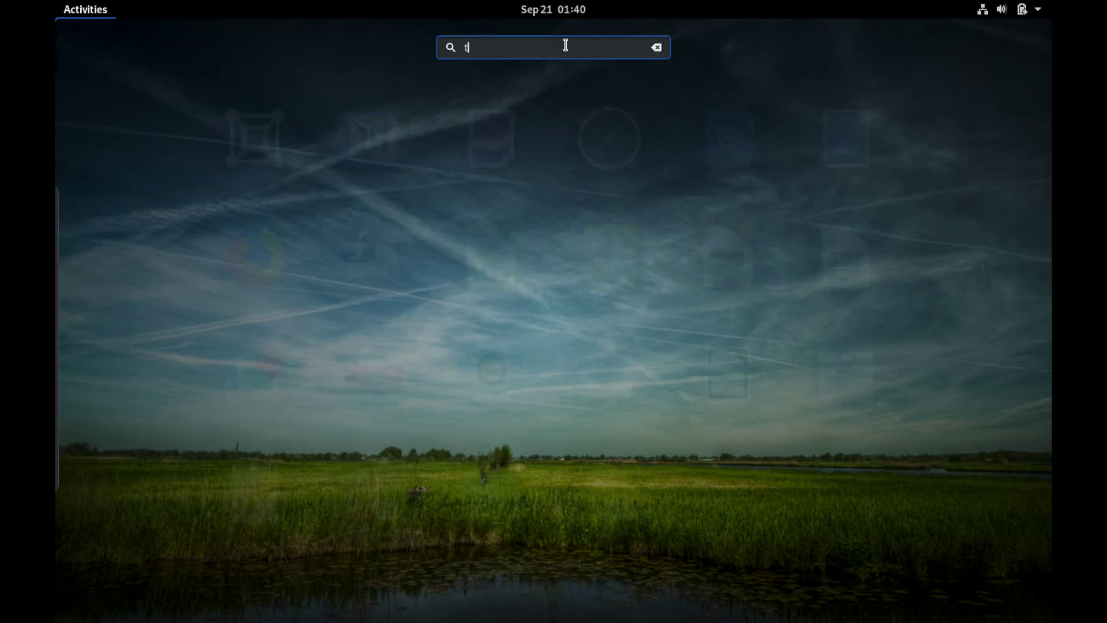
{"action": "type", "text": "erminal"}
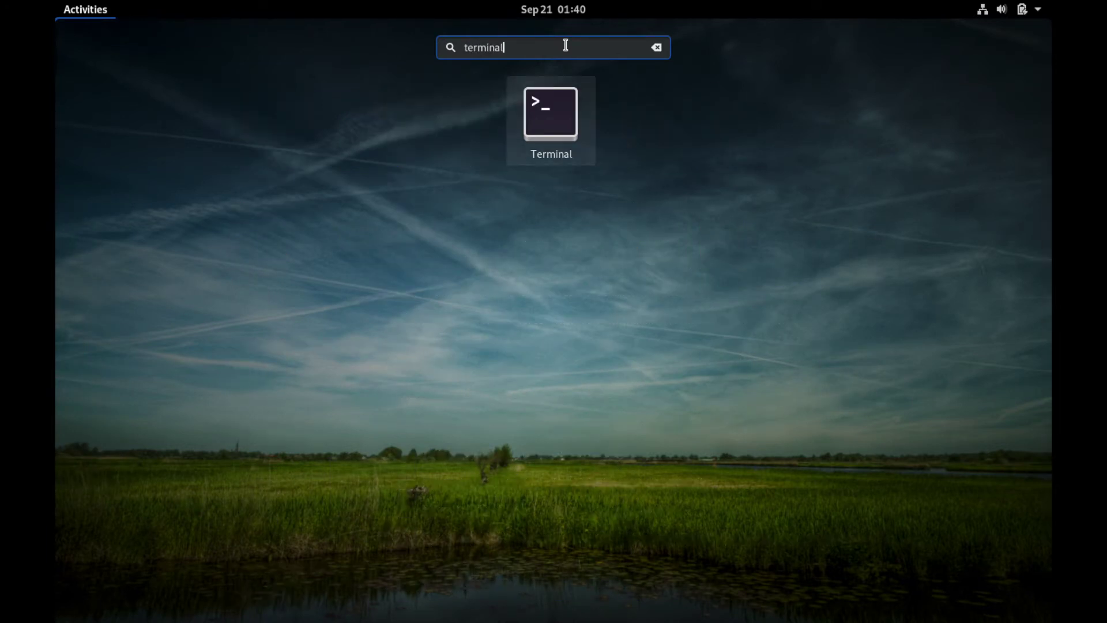
{"action": "key", "text": "BackSpace"}
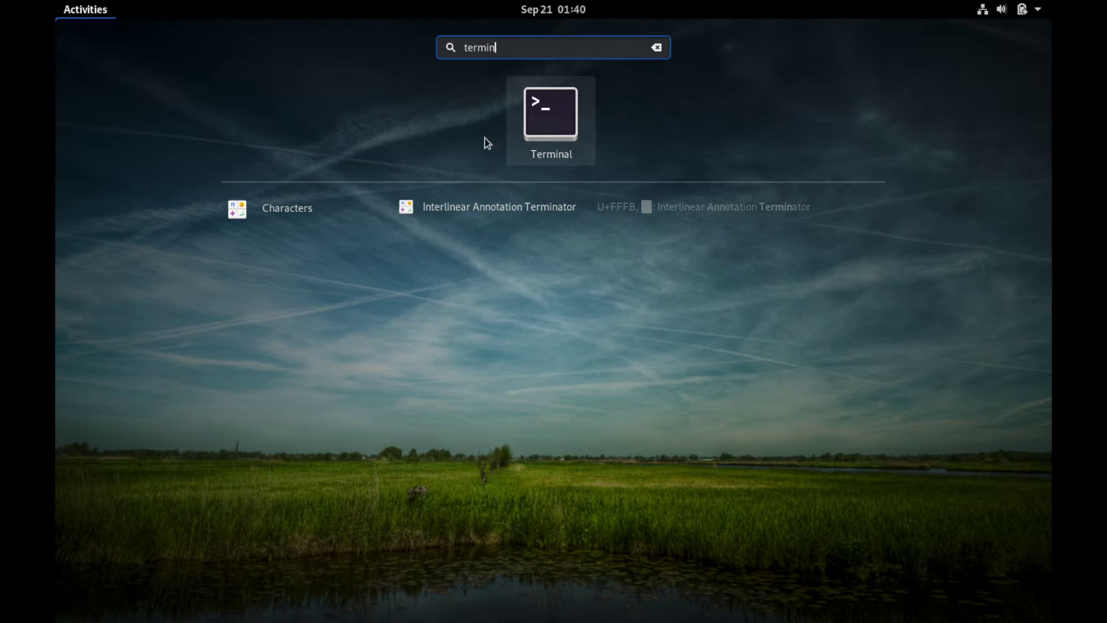
{"action": "key", "text": "BackSpace"}
{"action": "key", "text": "BackSpace"}
{"action": "key", "text": "BackSpace"}
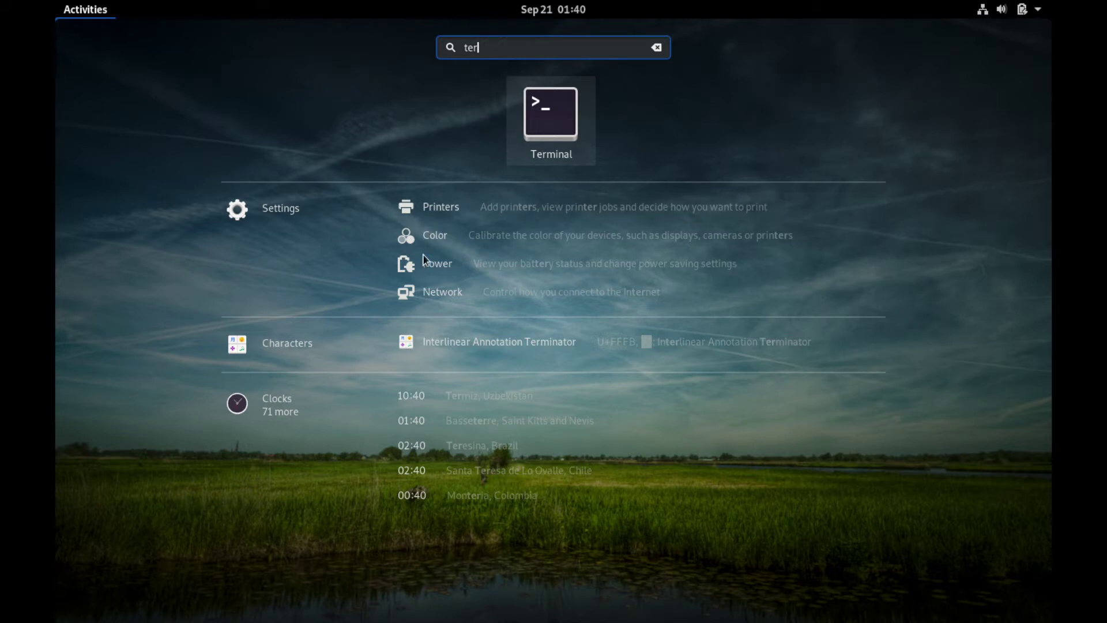
{"action": "key", "text": "BackSpace"}
{"action": "key", "text": "BackSpace"}
{"action": "type", "text": "e"}
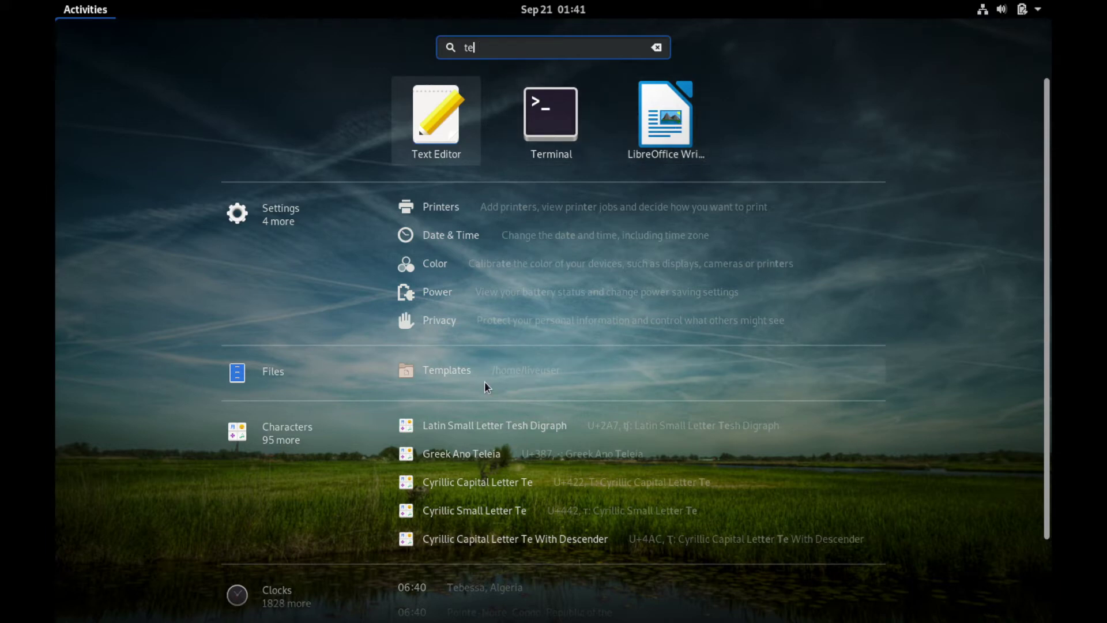
{"action": "scroll", "coordinate": [474, 429], "scroll_direction": "down", "scroll_amount": 3}
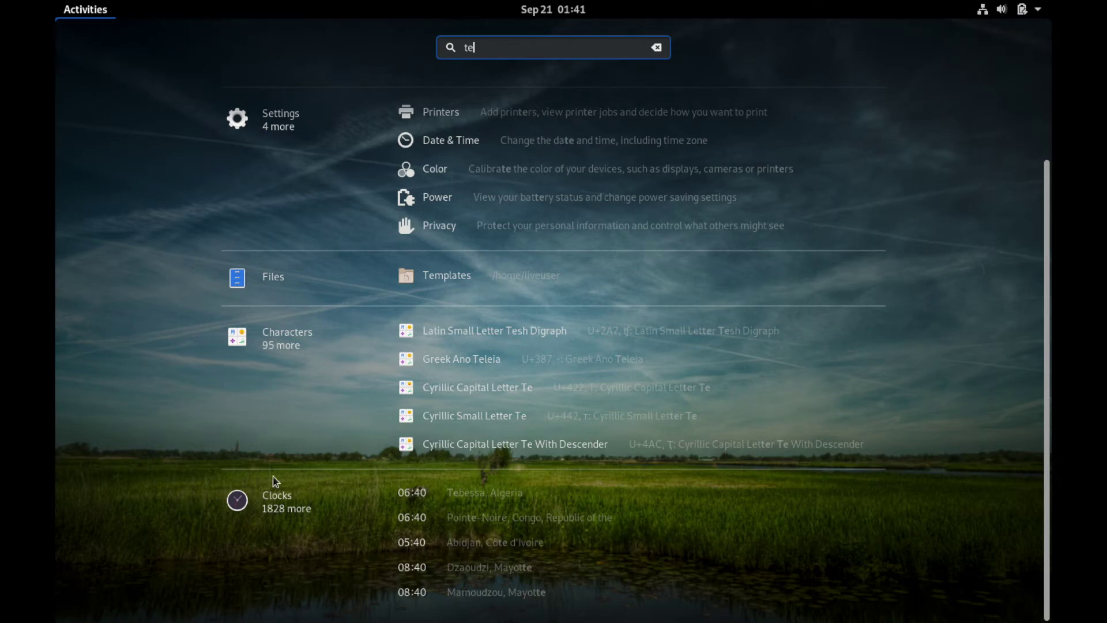
{"action": "scroll", "coordinate": [521, 469], "scroll_direction": "up", "scroll_amount": 3}
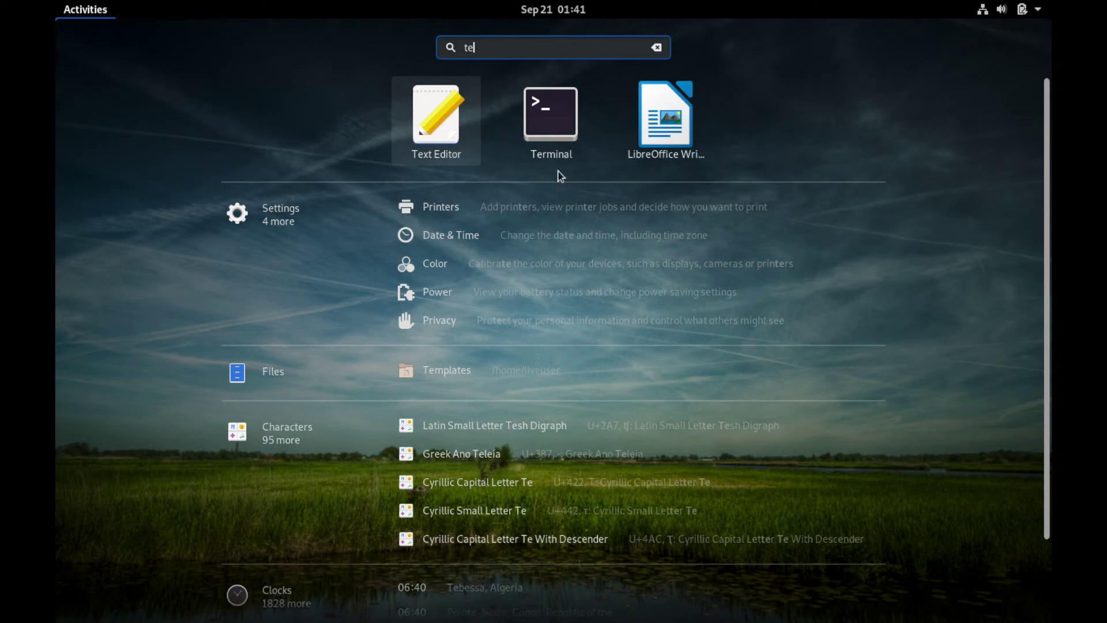
{"action": "key", "text": "Escape"}
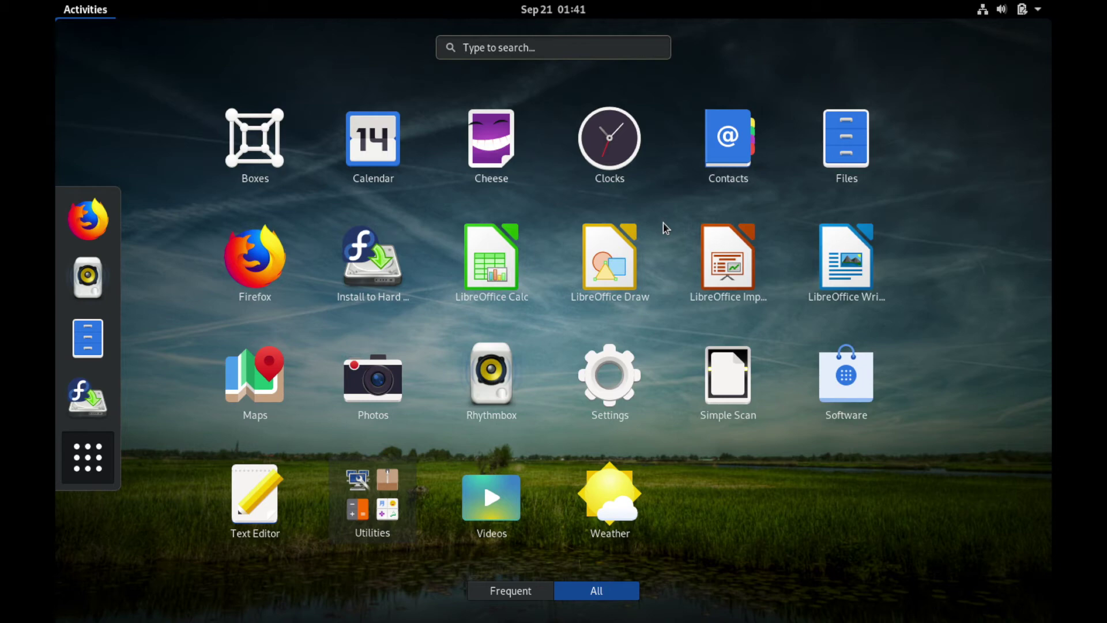
{"action": "key", "text": "Escape"}
{"action": "key", "text": "Escape"}
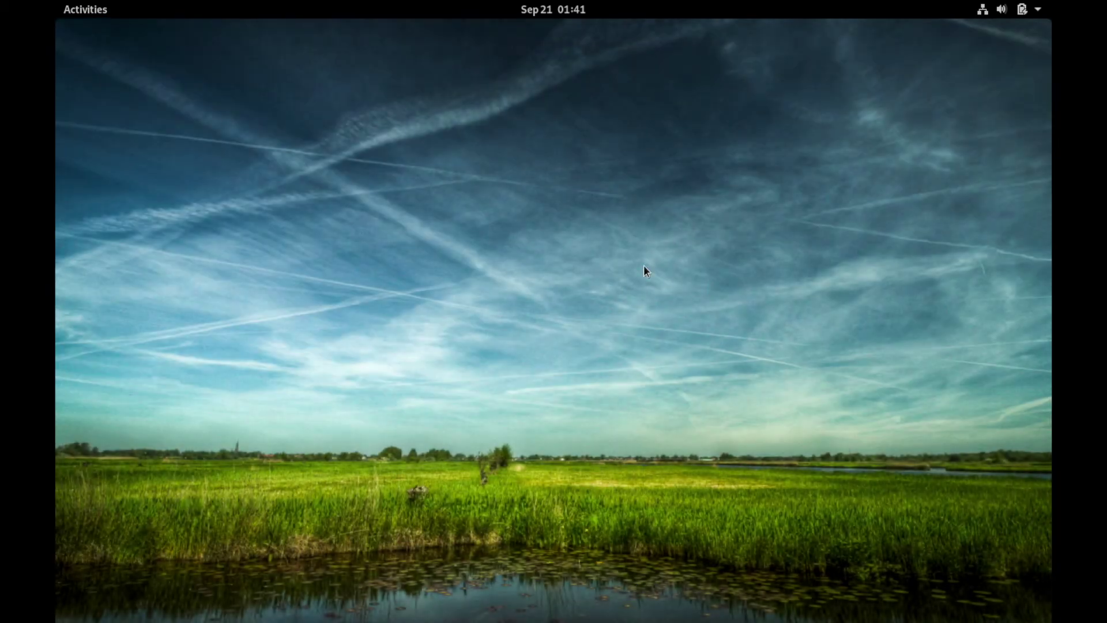